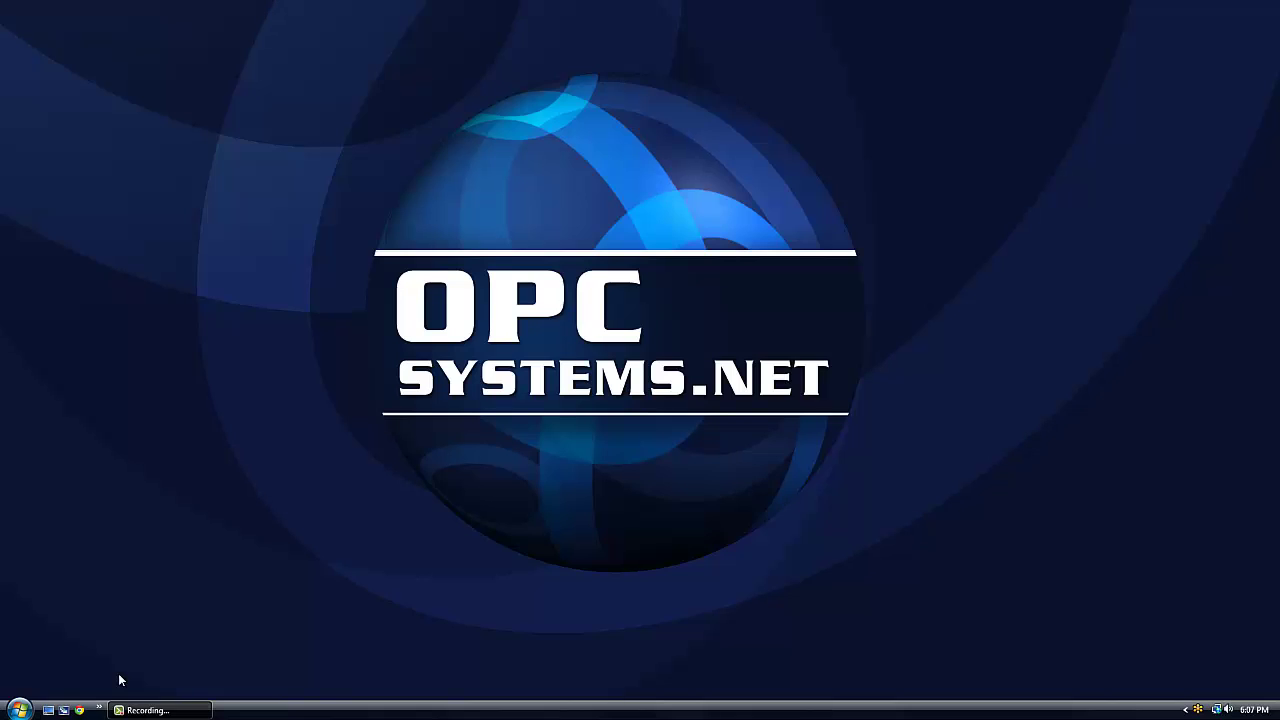
Step: Launch OPC Systems.NET Help from the Start menu's OPC Systems.NET program group
click(20, 710)
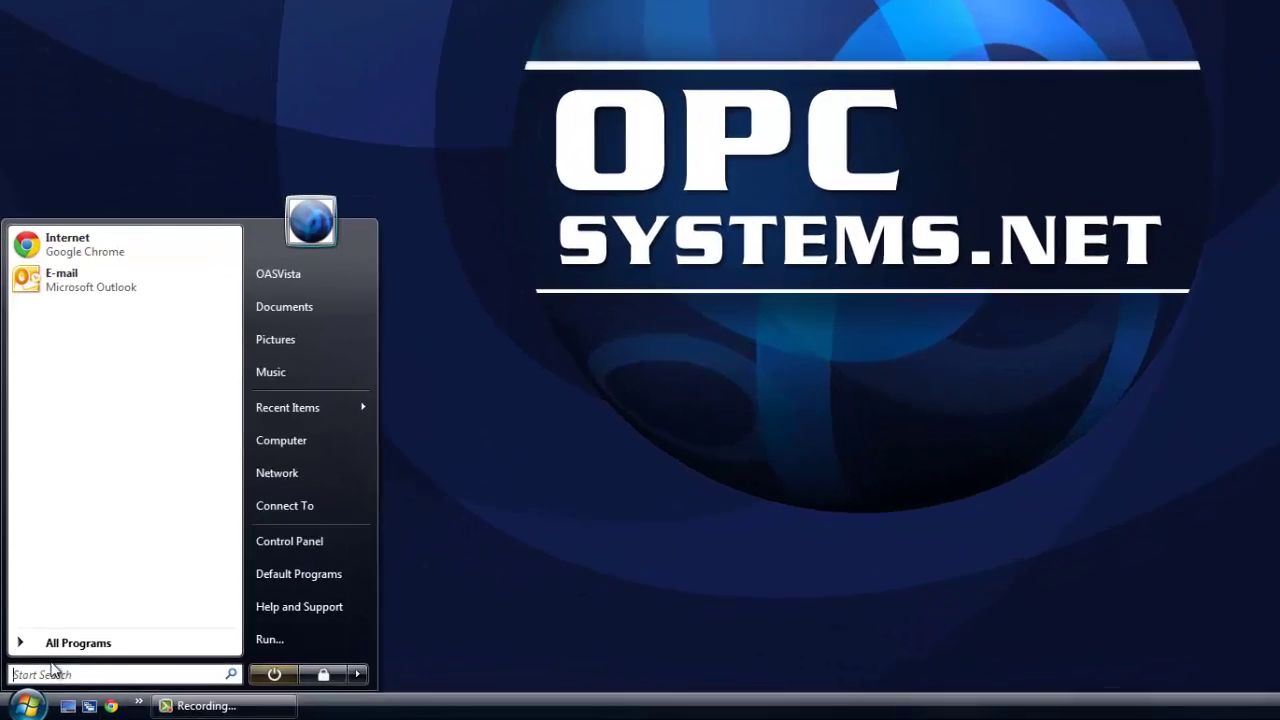
click(60, 643)
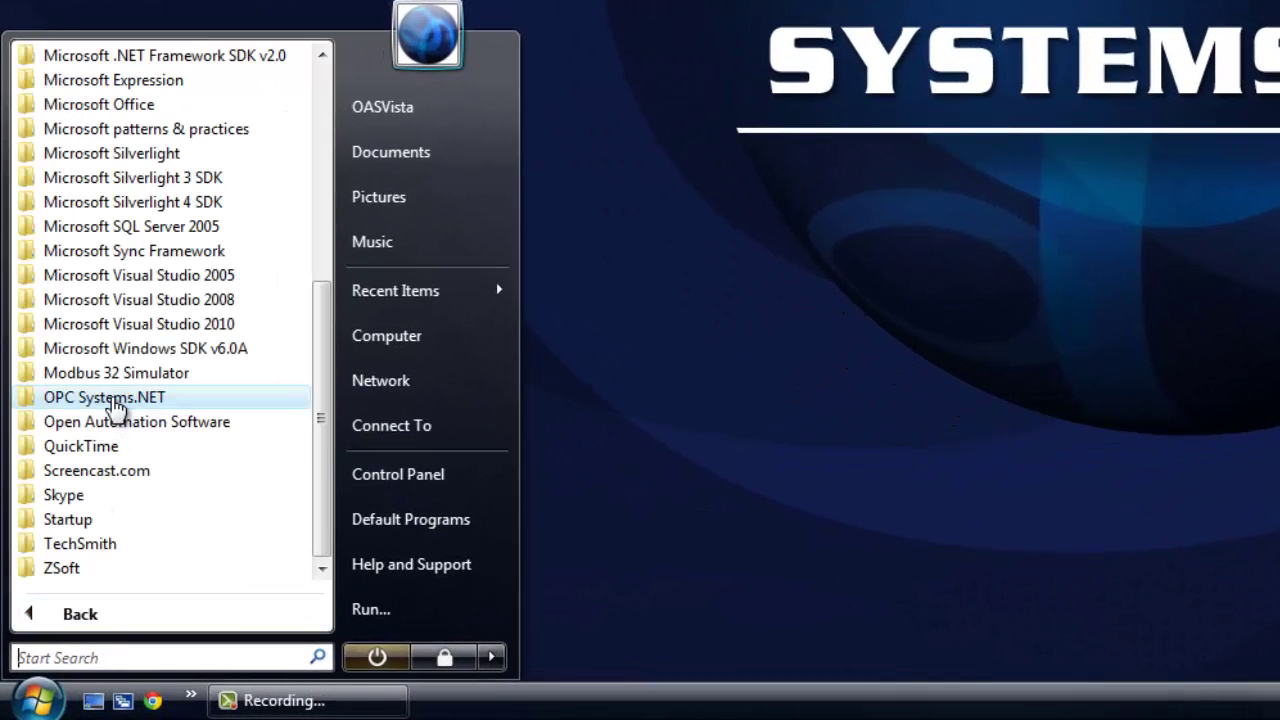
click(117, 398)
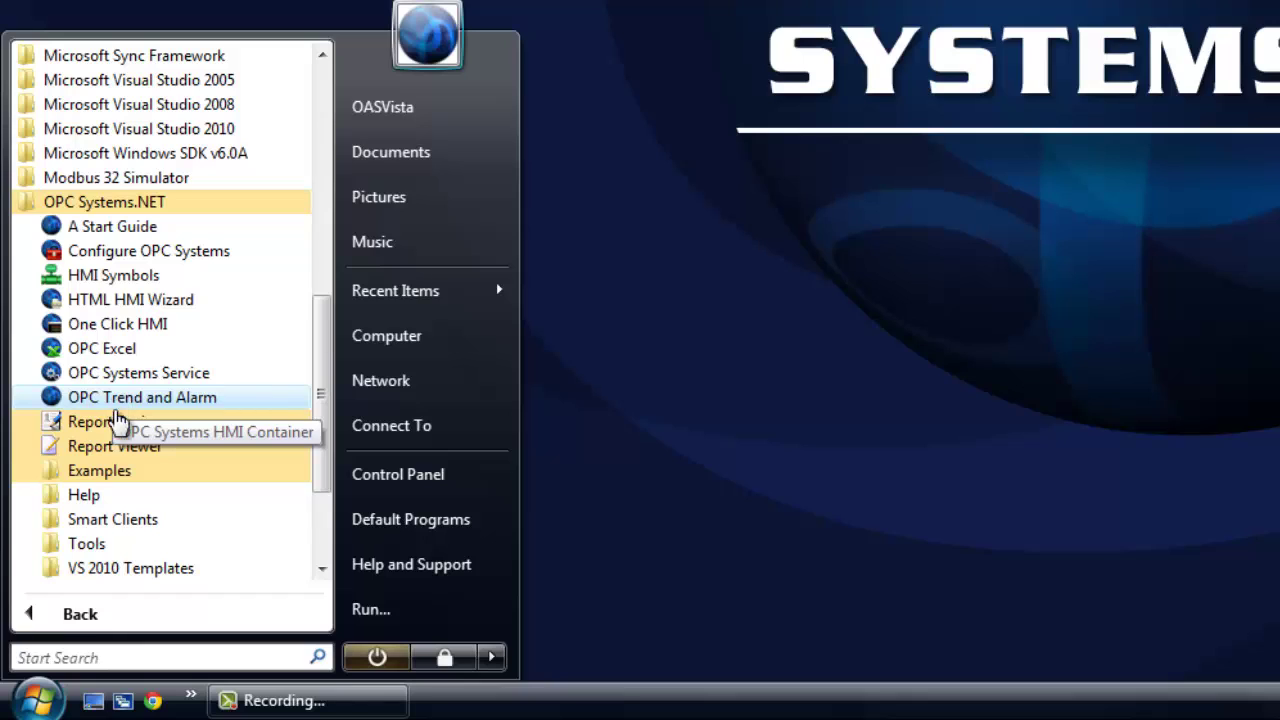
click(95, 502)
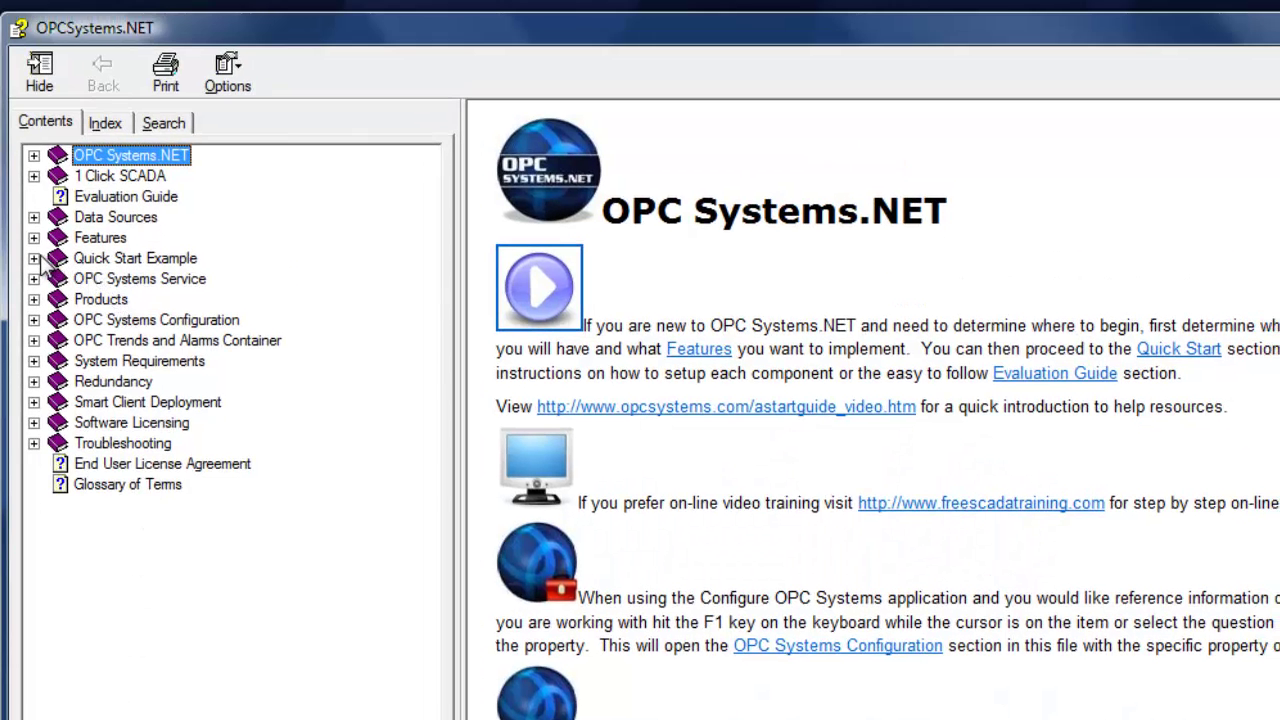
Step: Expand Quick Start Example > HMI and open the Web HMI topic
click(34, 258)
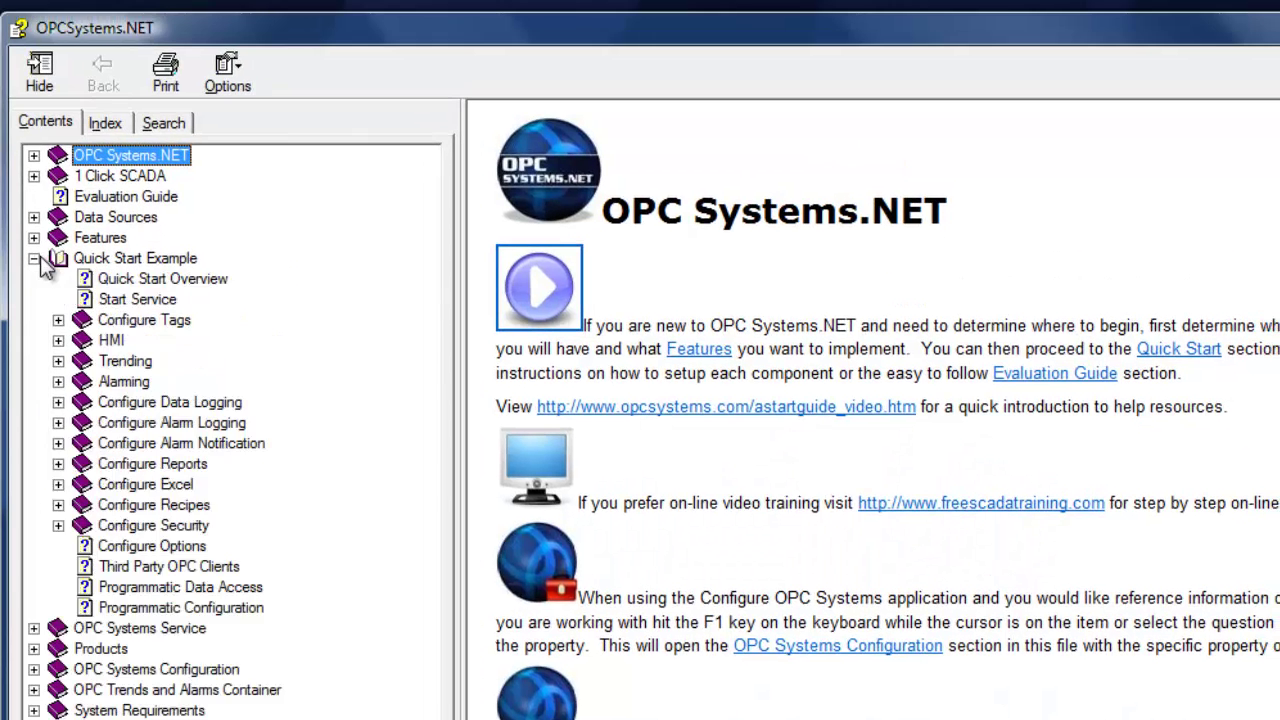
click(58, 340)
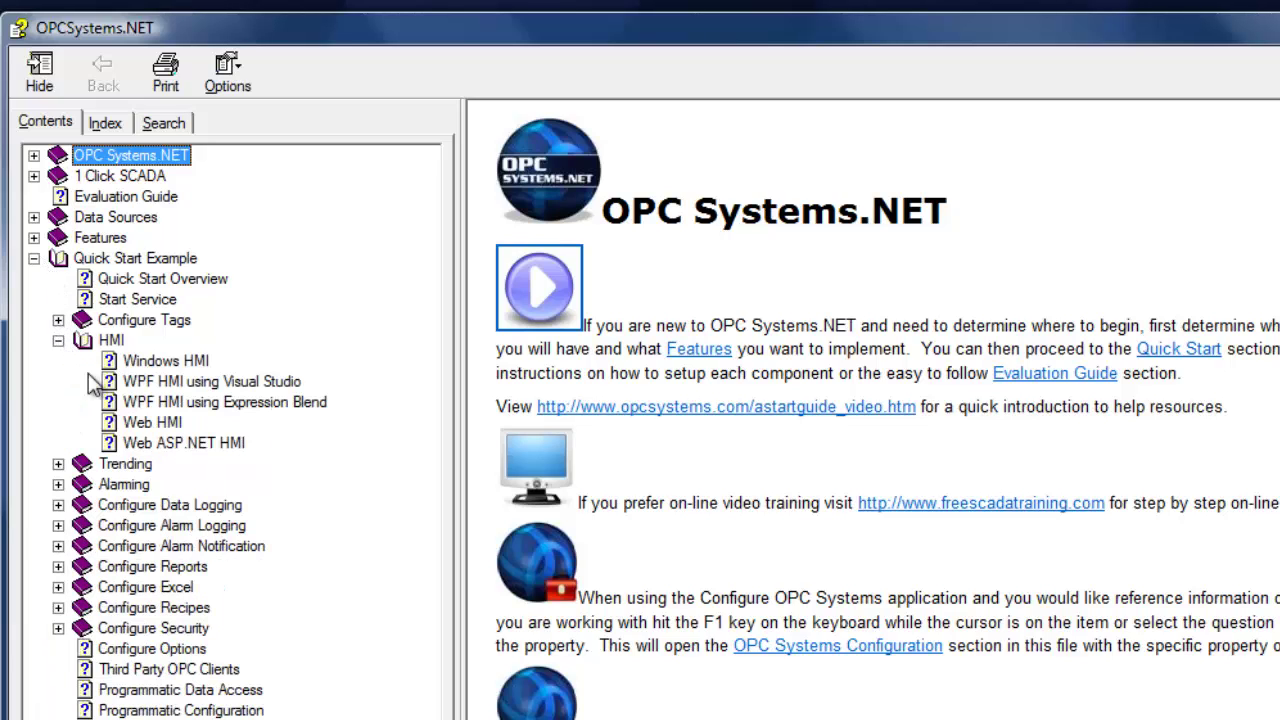
click(143, 425)
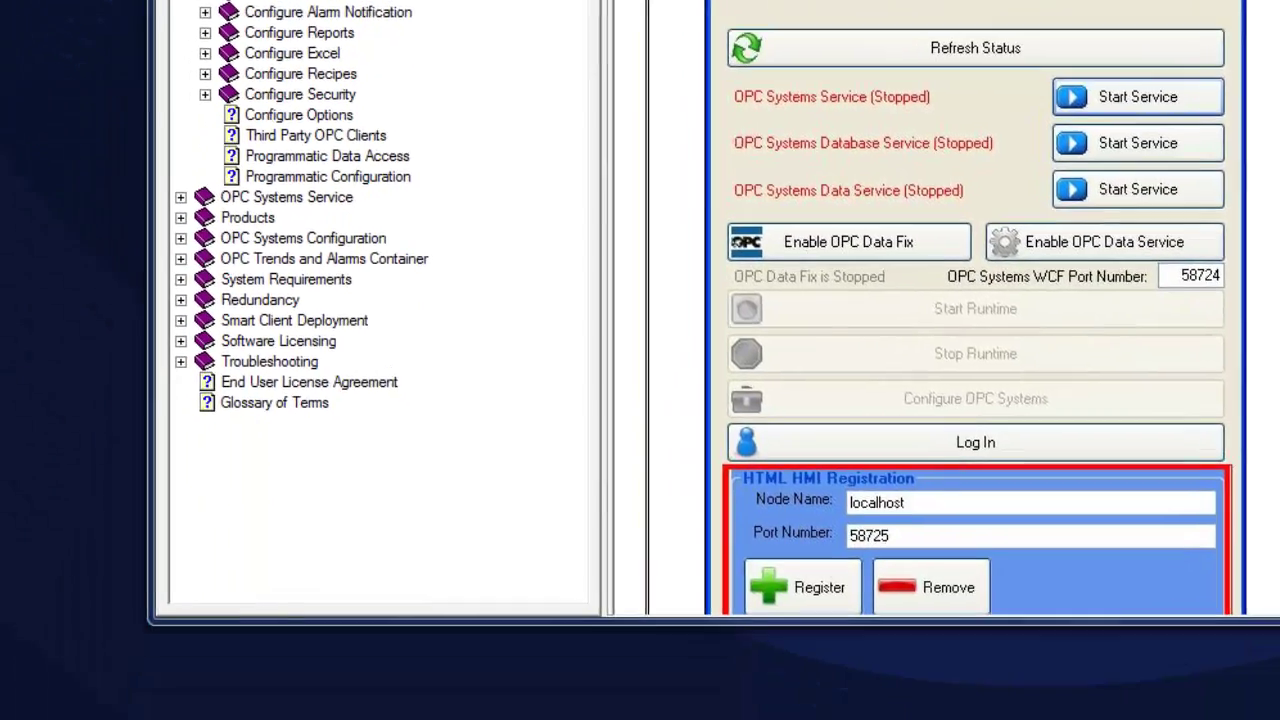
Step: Launch OPC Systems Service Control and stop the data, database and main OPC Systems services
click(38, 700)
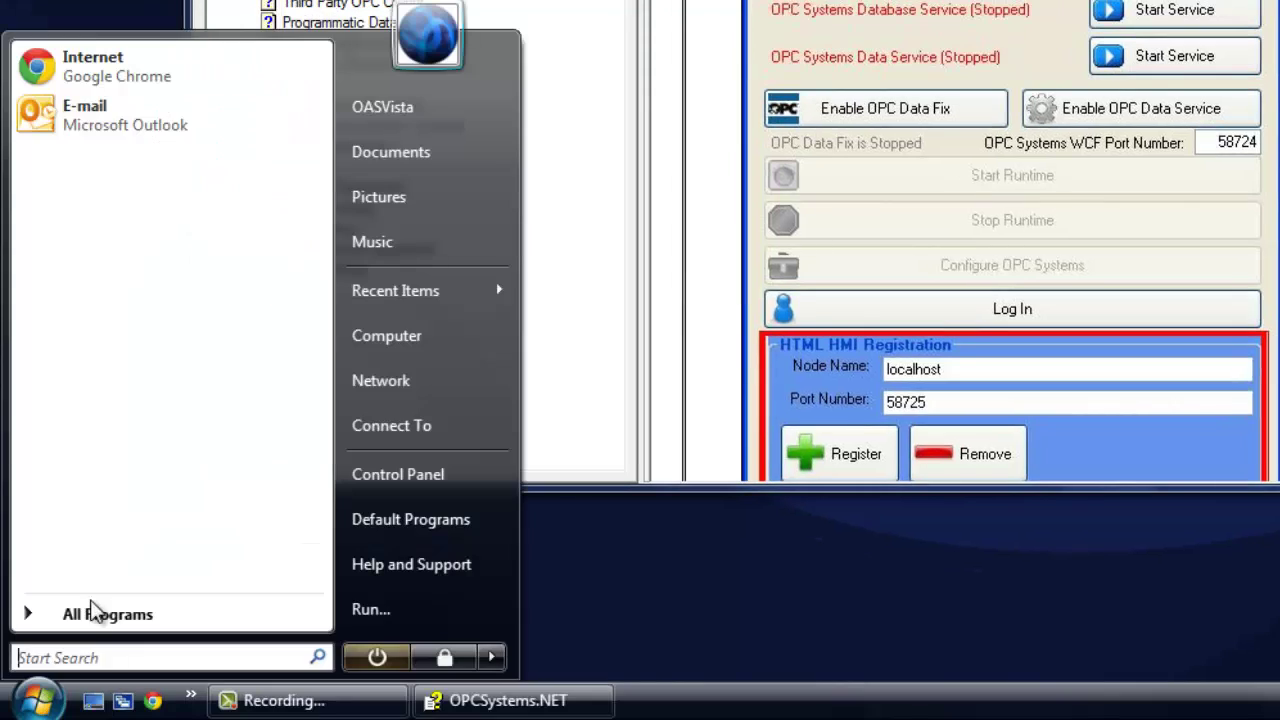
click(97, 617)
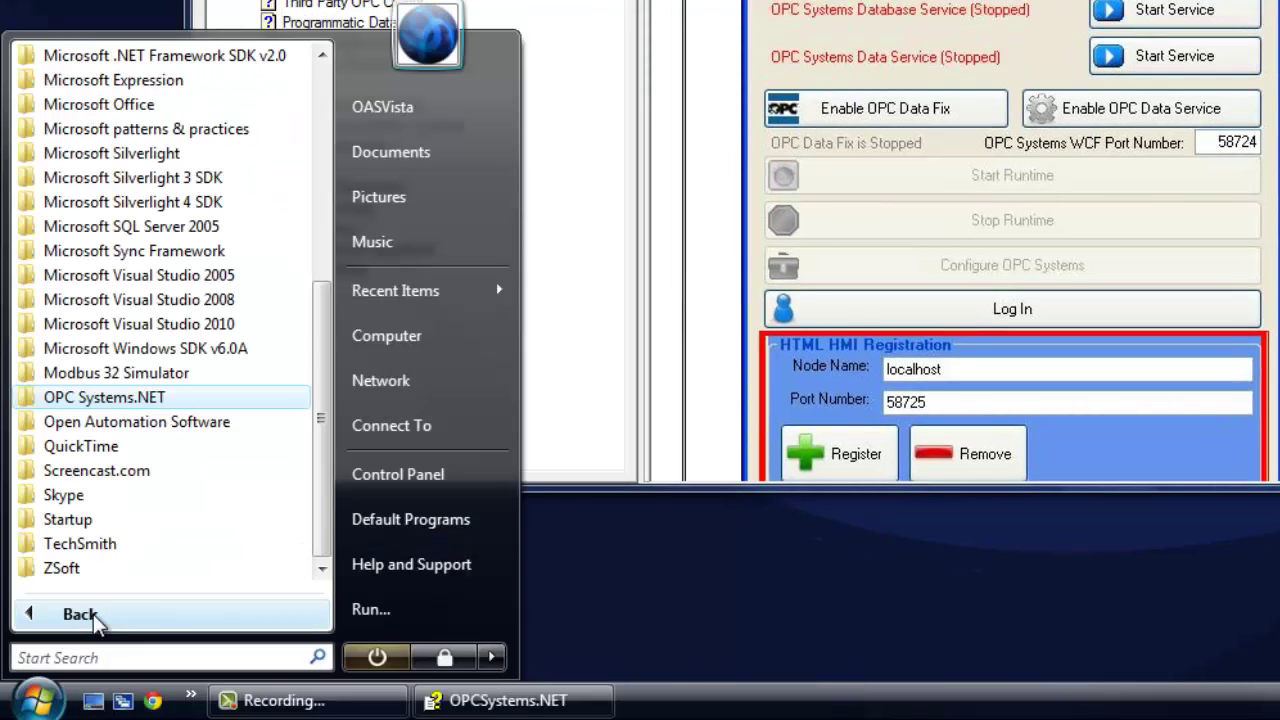
click(103, 400)
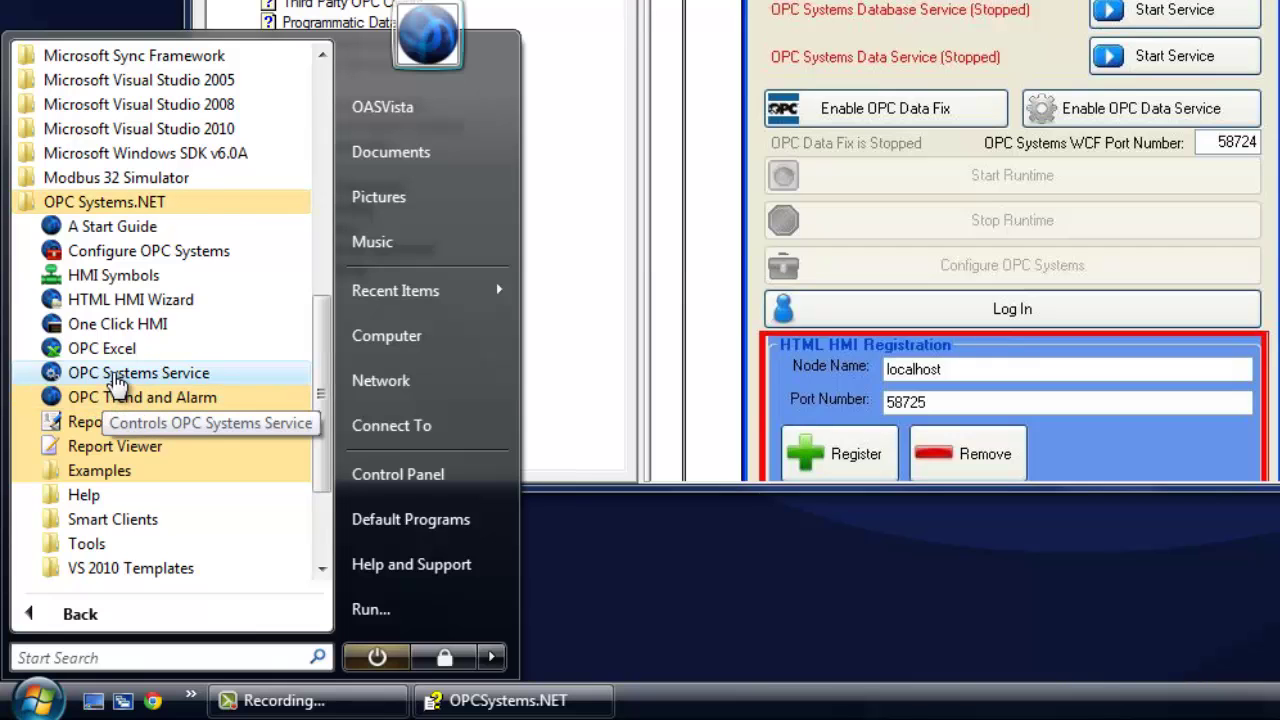
click(116, 381)
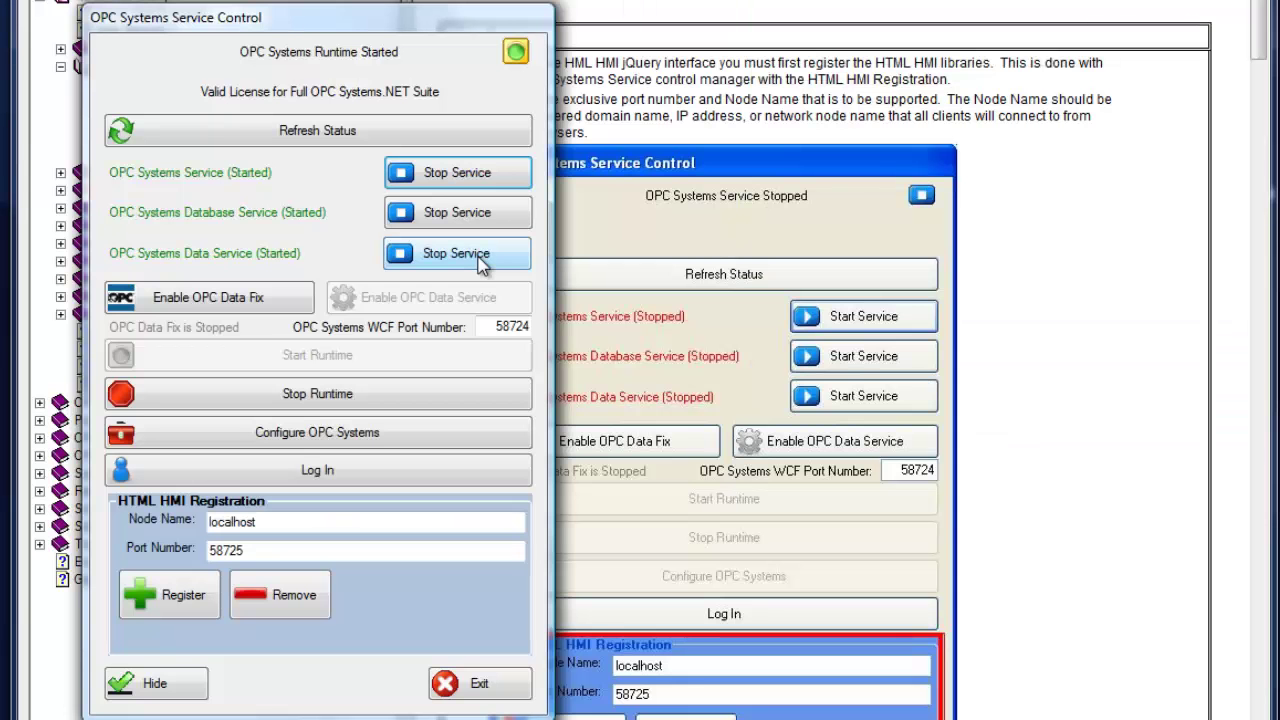
click(480, 262)
click(491, 211)
click(485, 177)
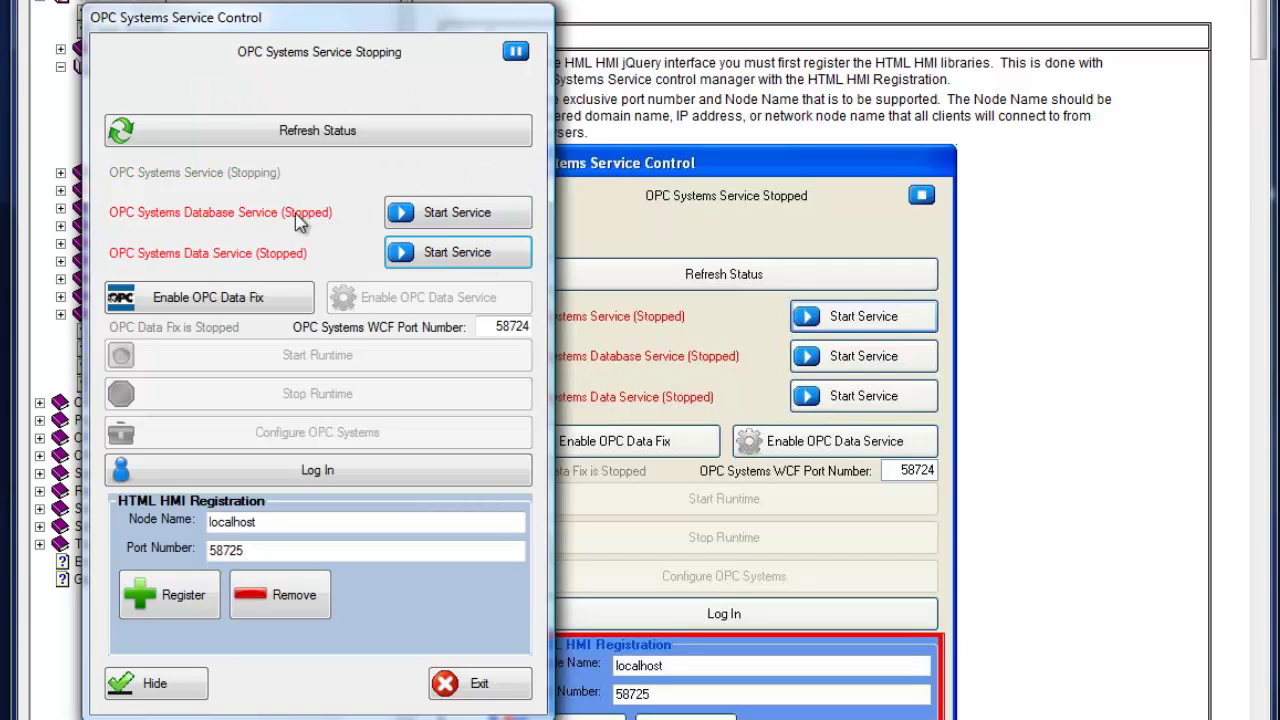
Step: Register the HTML HMI for node localhost on port 58725, then start the services again
drag(303, 521, 160, 540)
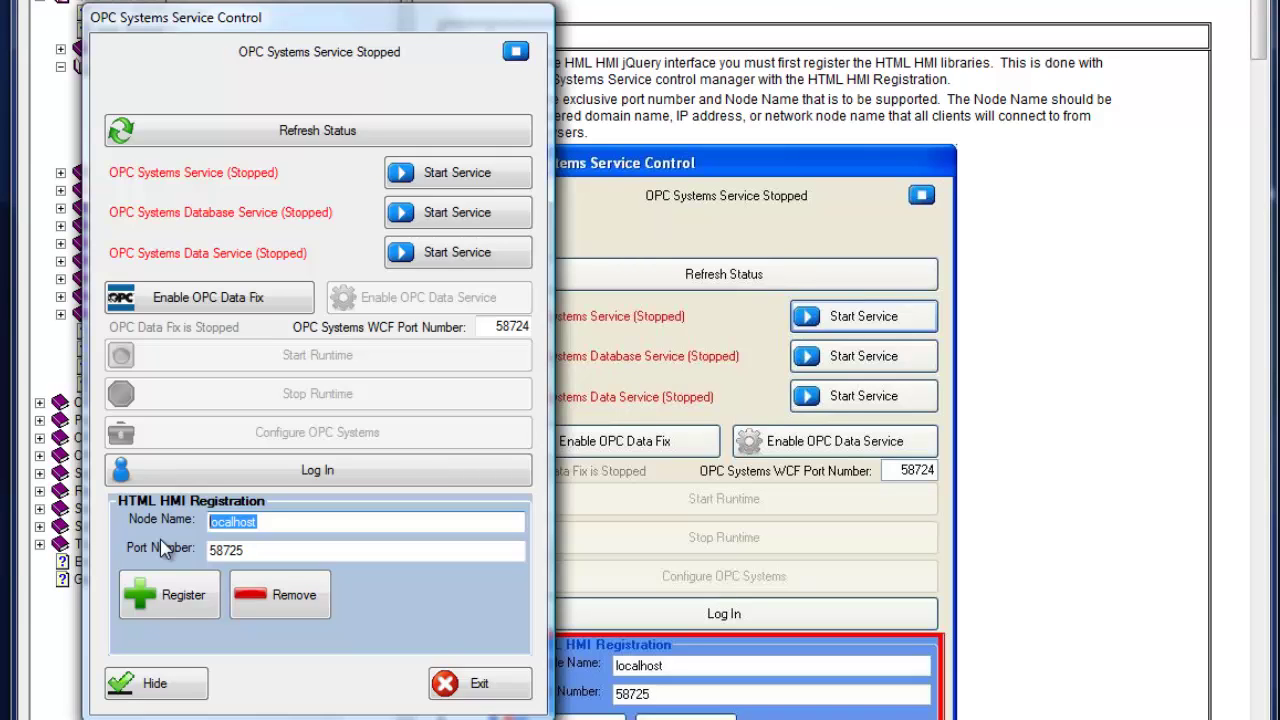
click(168, 596)
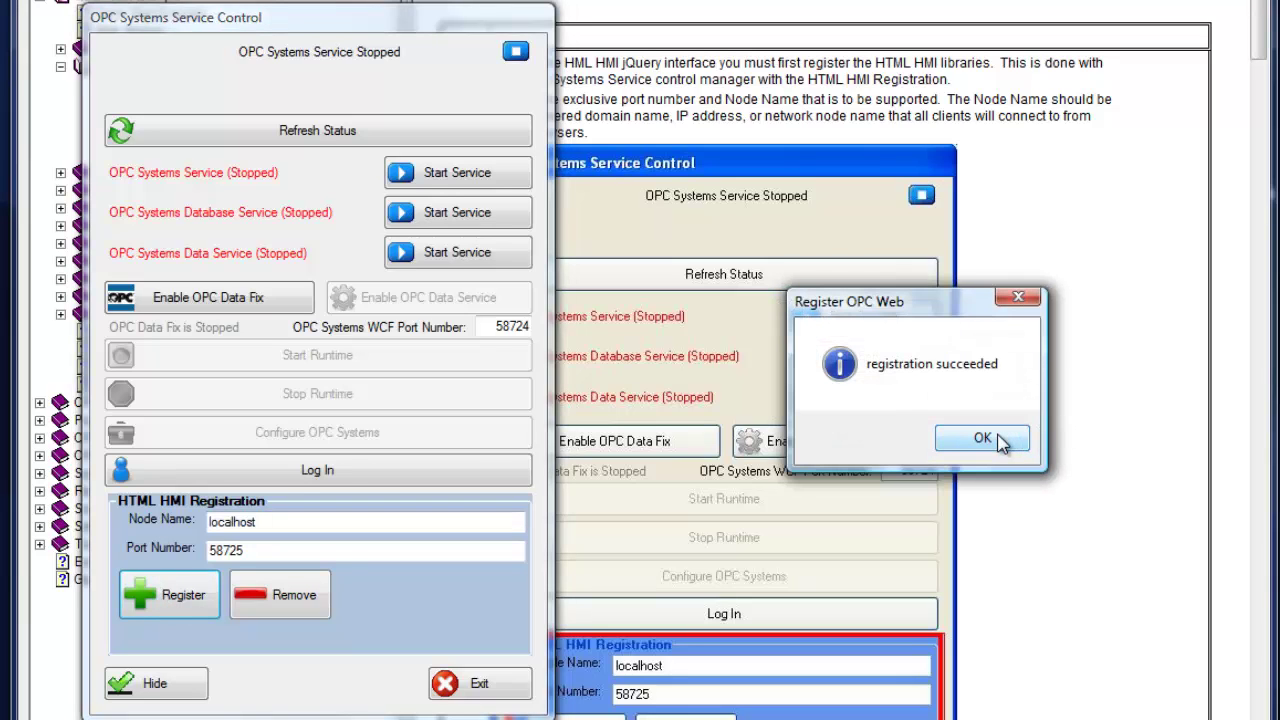
click(986, 438)
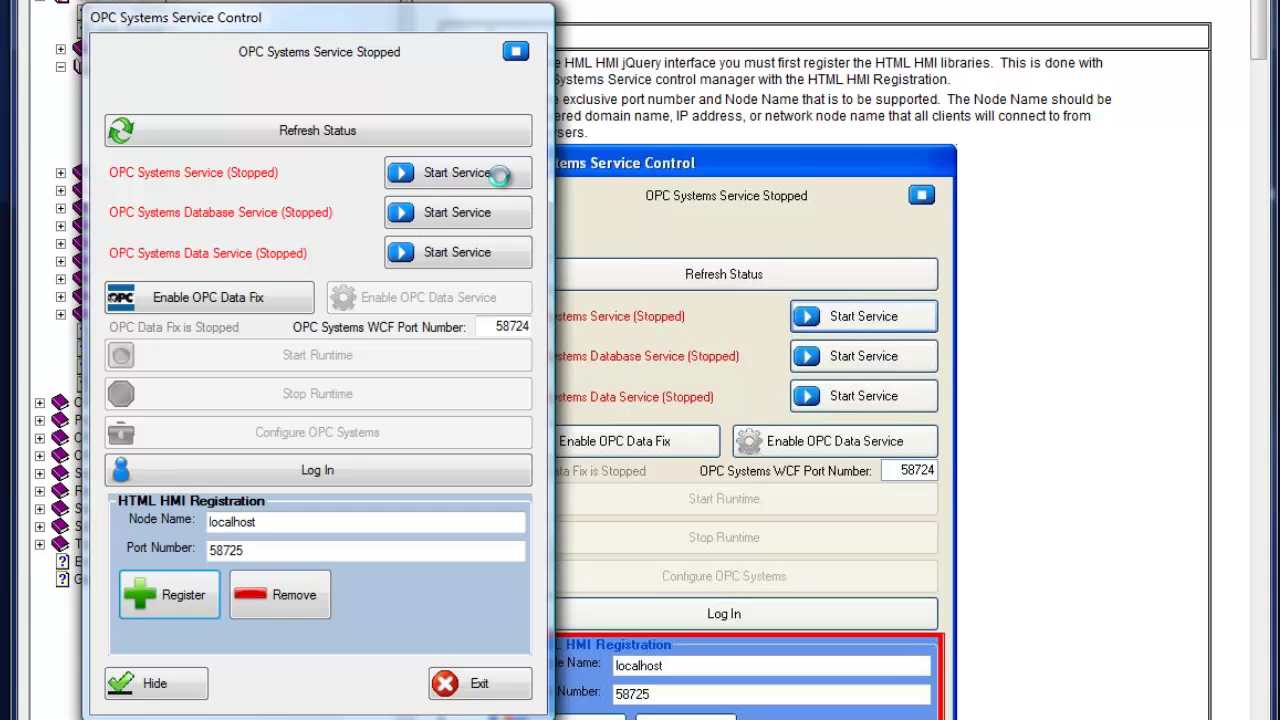
click(490, 252)
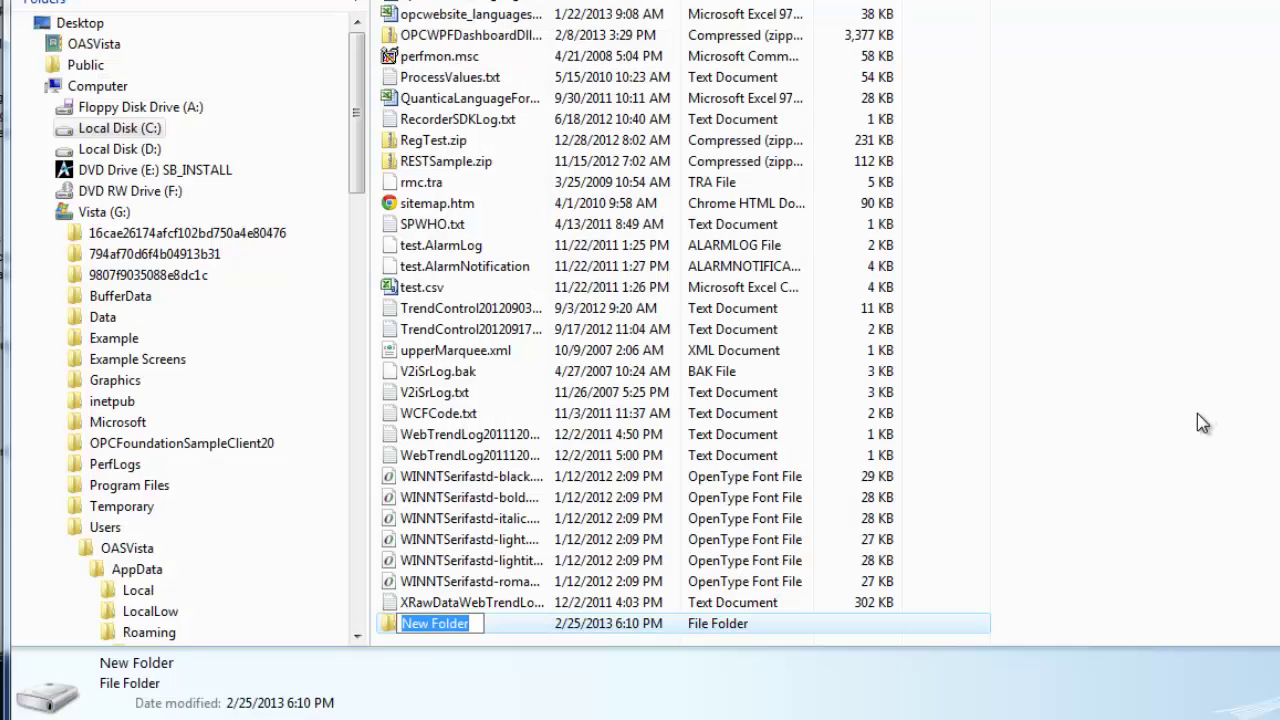
Step: Name the new folder on drive C myWebHMI
text(myWebHMI)
key(Return)
key(Return)
click(105, 700)
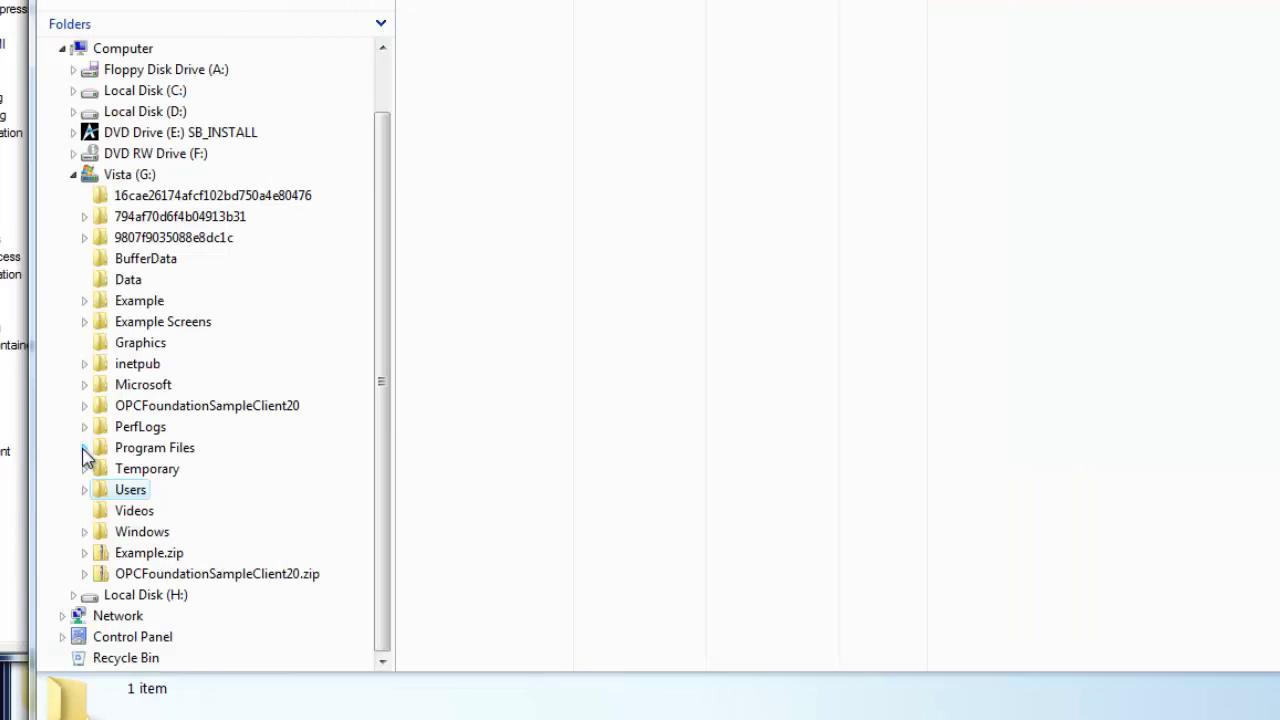
Step: Copy the css and js folders from OPC Systems.NET's HTML_HMI folder into C:\myWebHMI
click(86, 451)
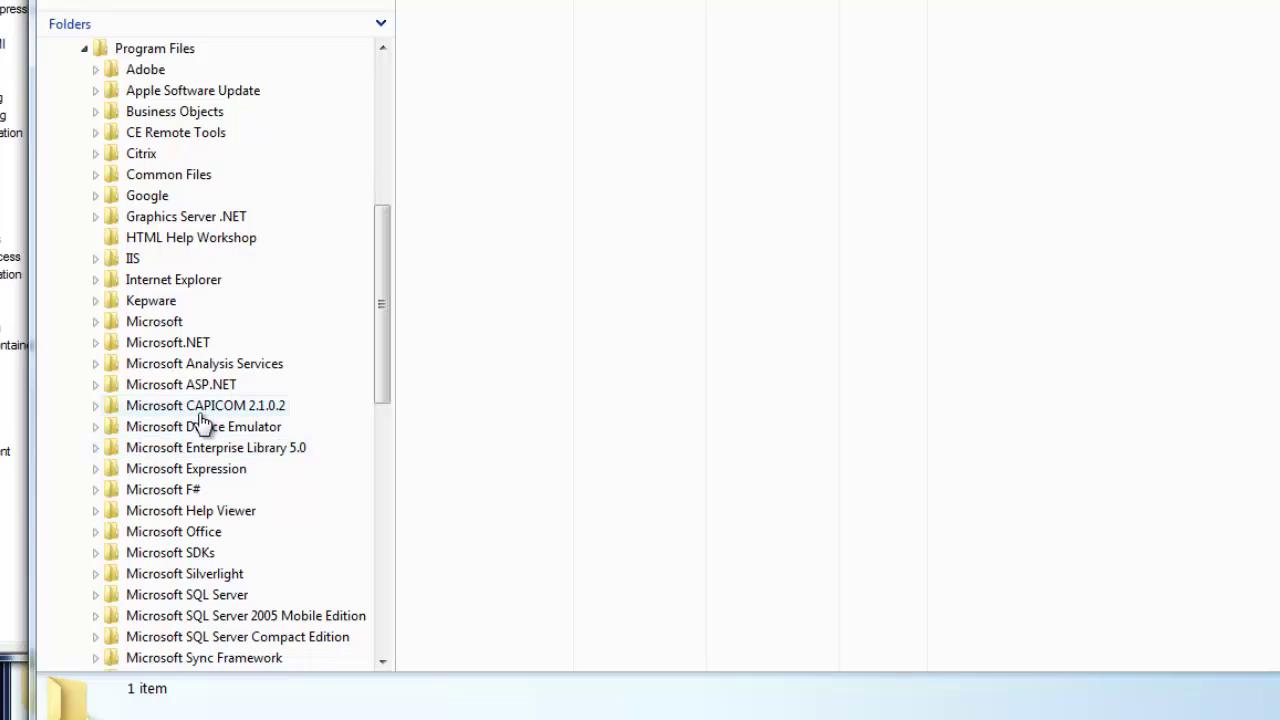
click(382, 518)
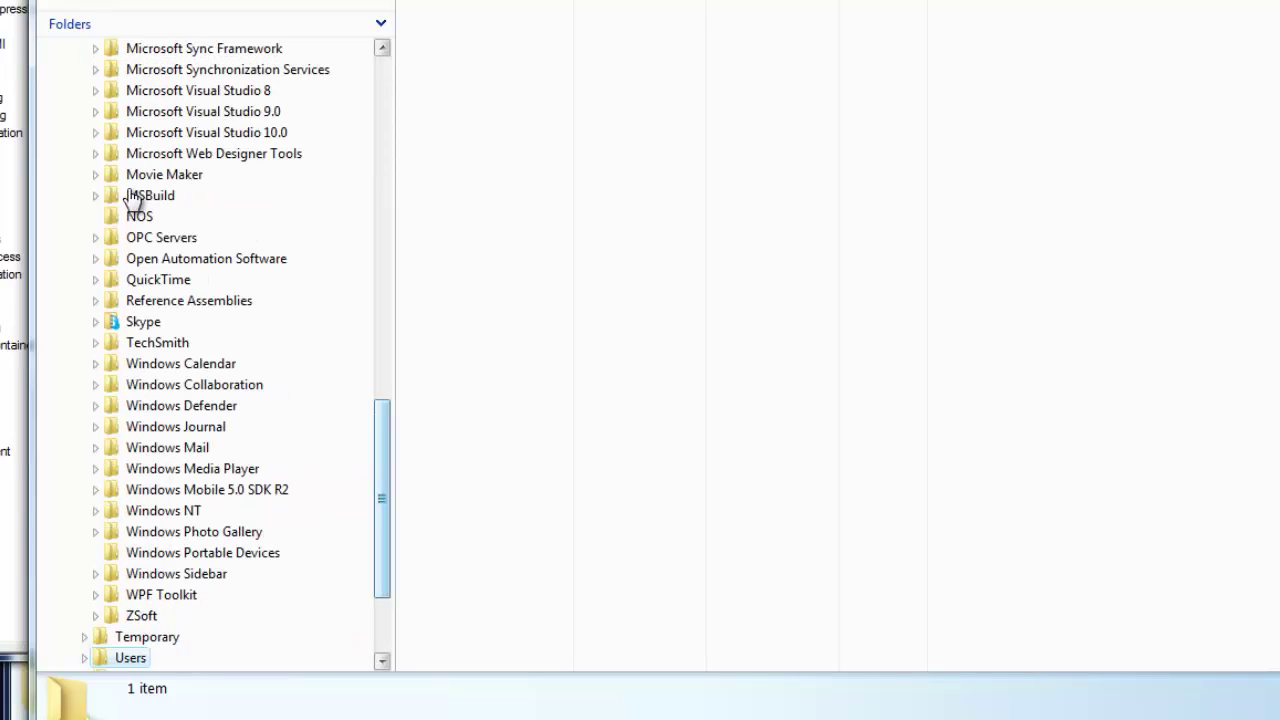
click(95, 258)
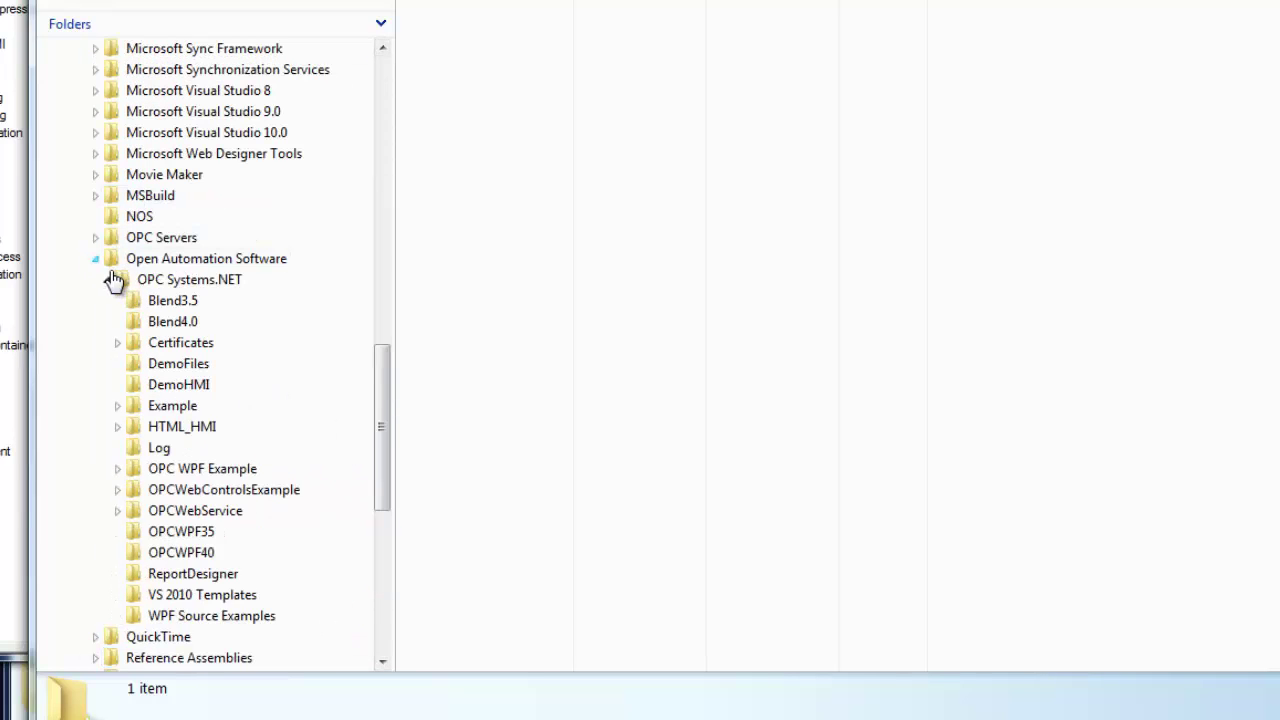
click(165, 427)
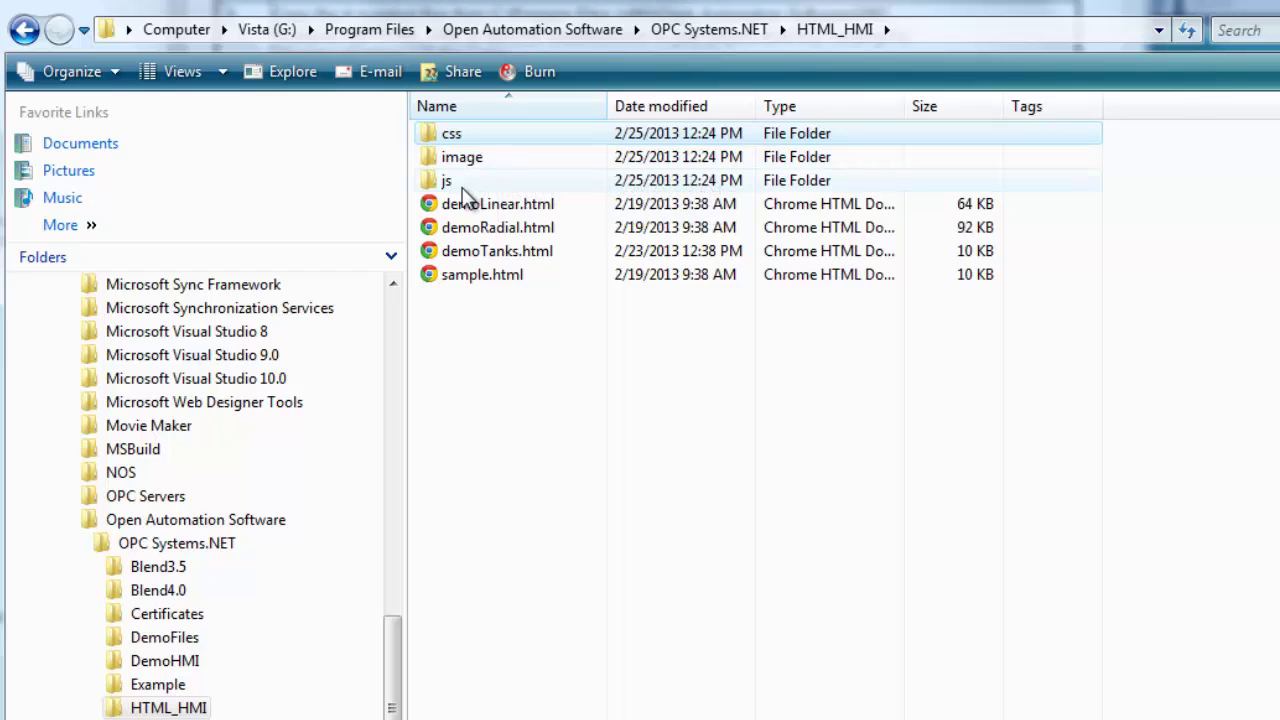
click(459, 183)
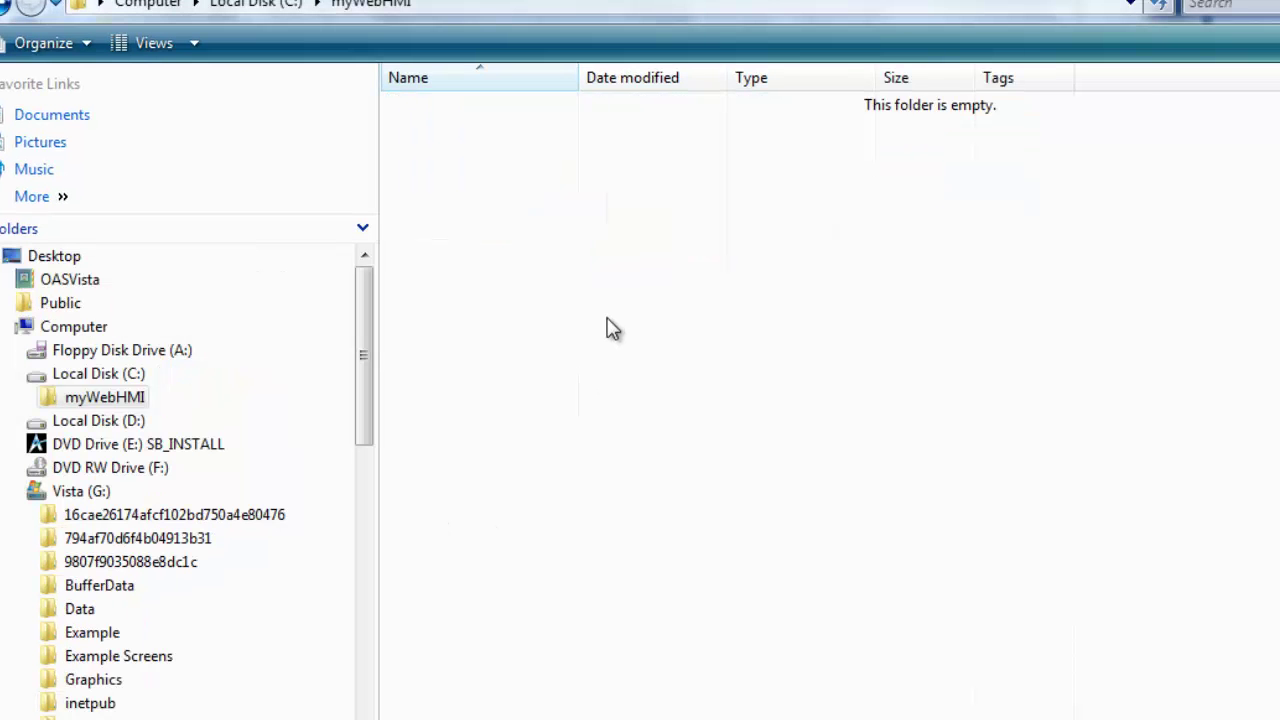
key(ctrl+v)
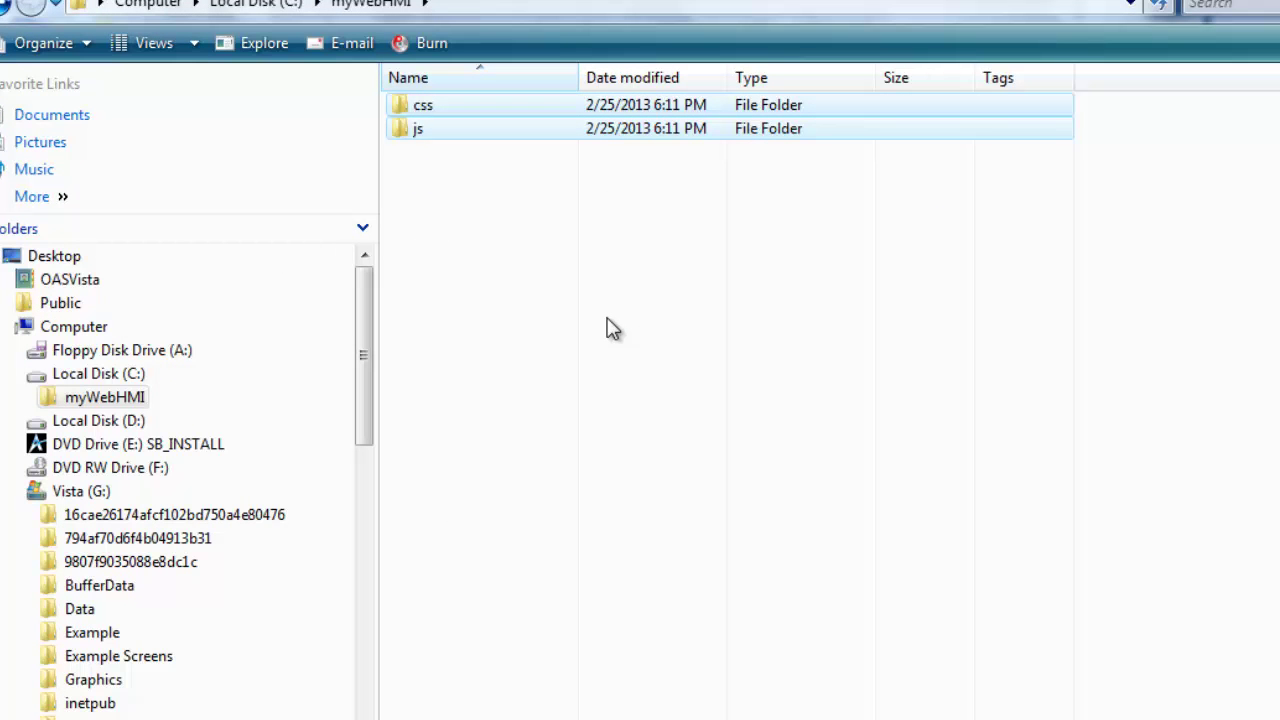
click(599, 329)
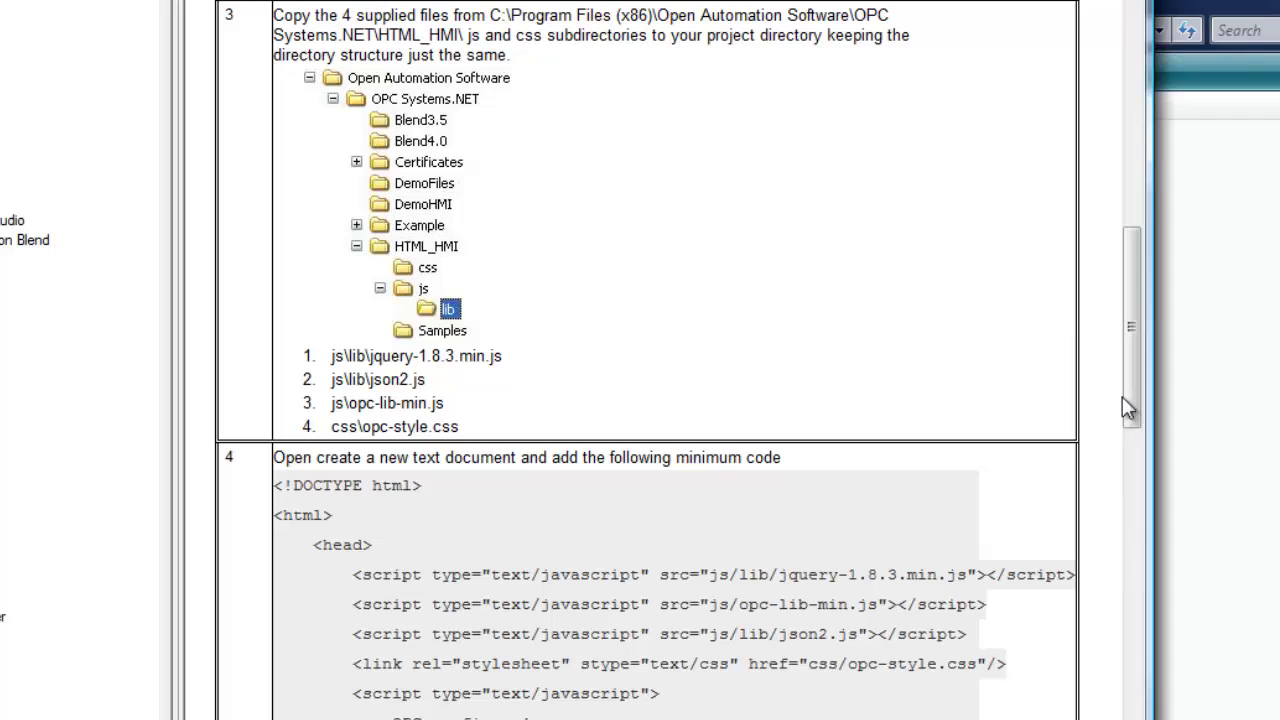
Step: Copy the minimum HTML page code from the help topic into a new Notepad document
drag(1137, 412, 1134, 456)
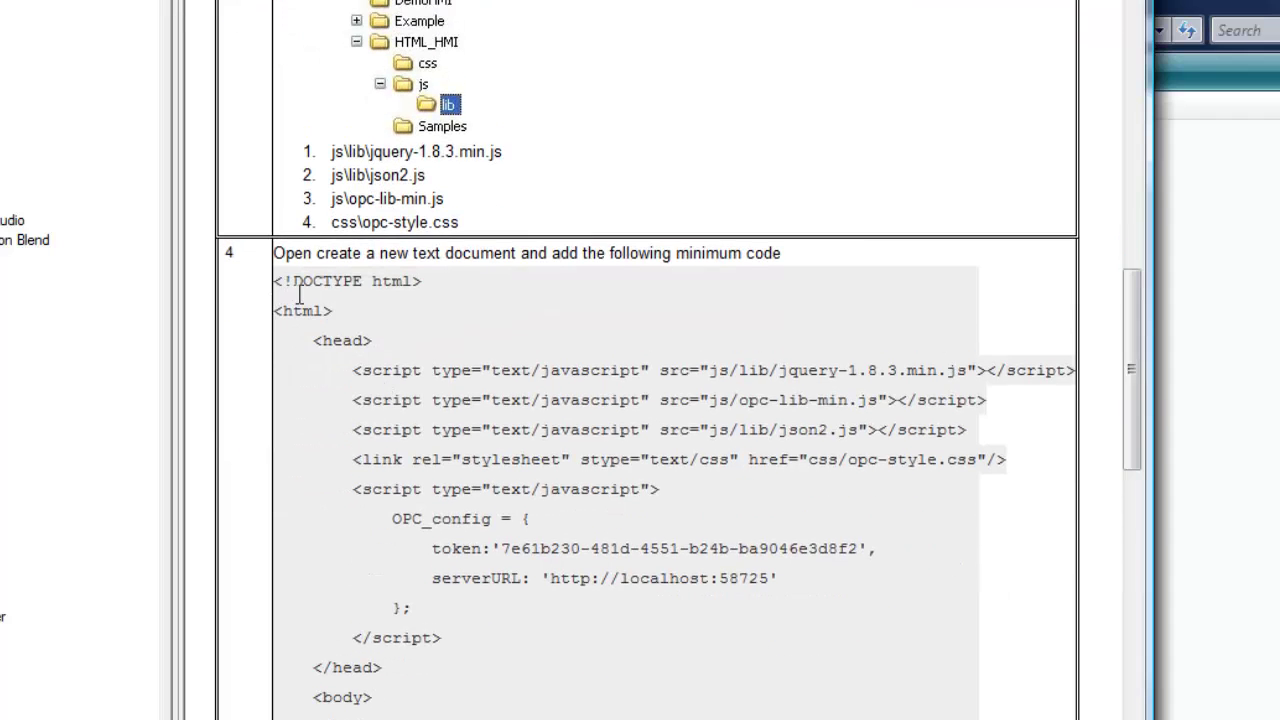
drag(276, 285, 384, 718)
key(ctrl+c)
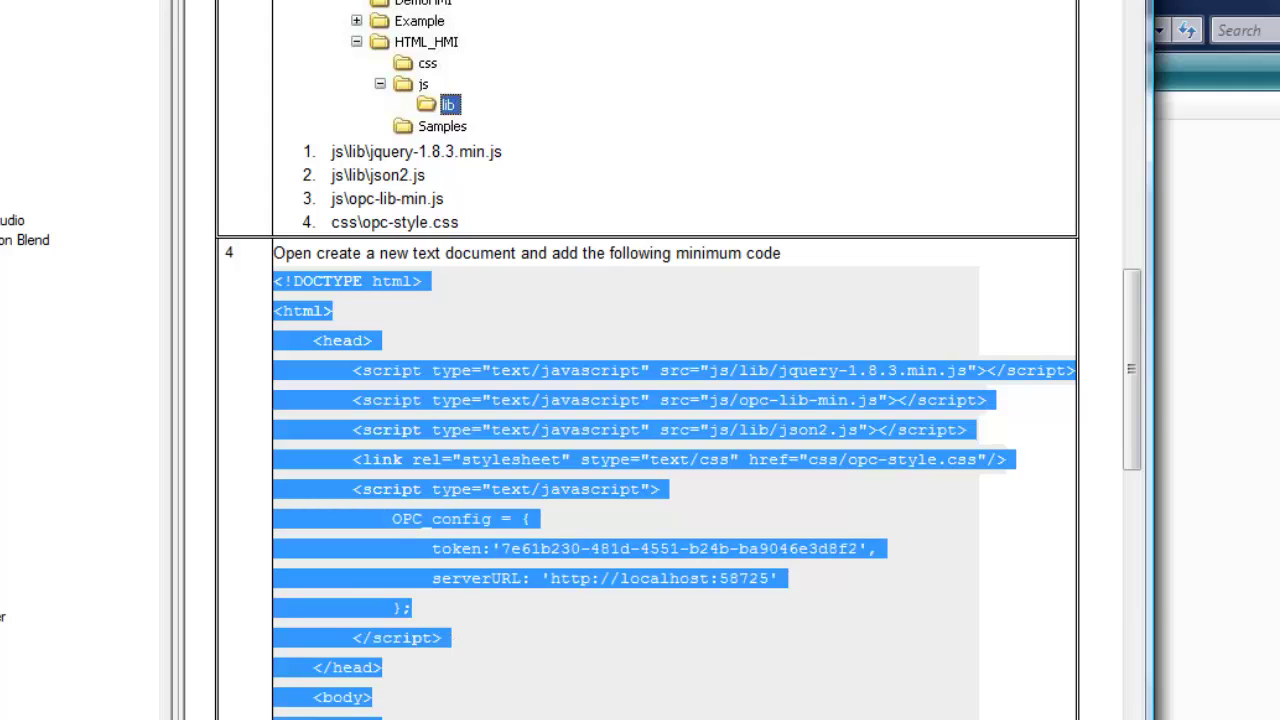
key(alt+Tab)
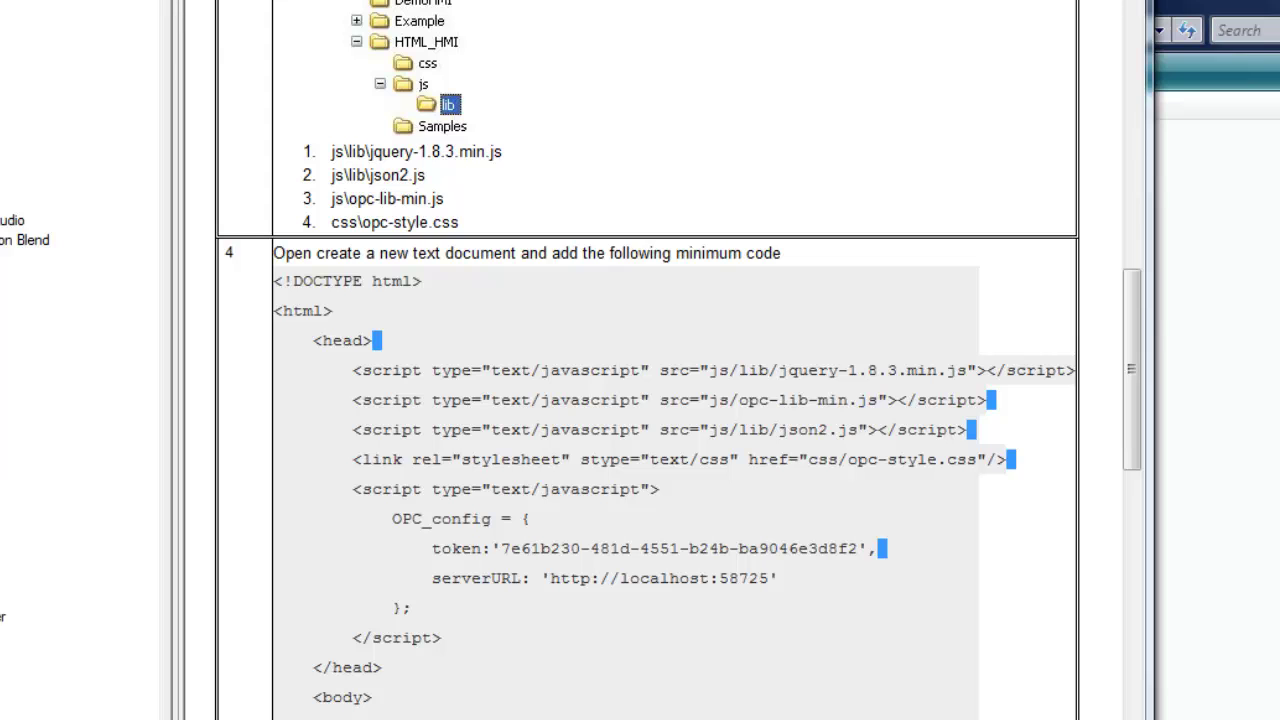
key(alt+Tab)
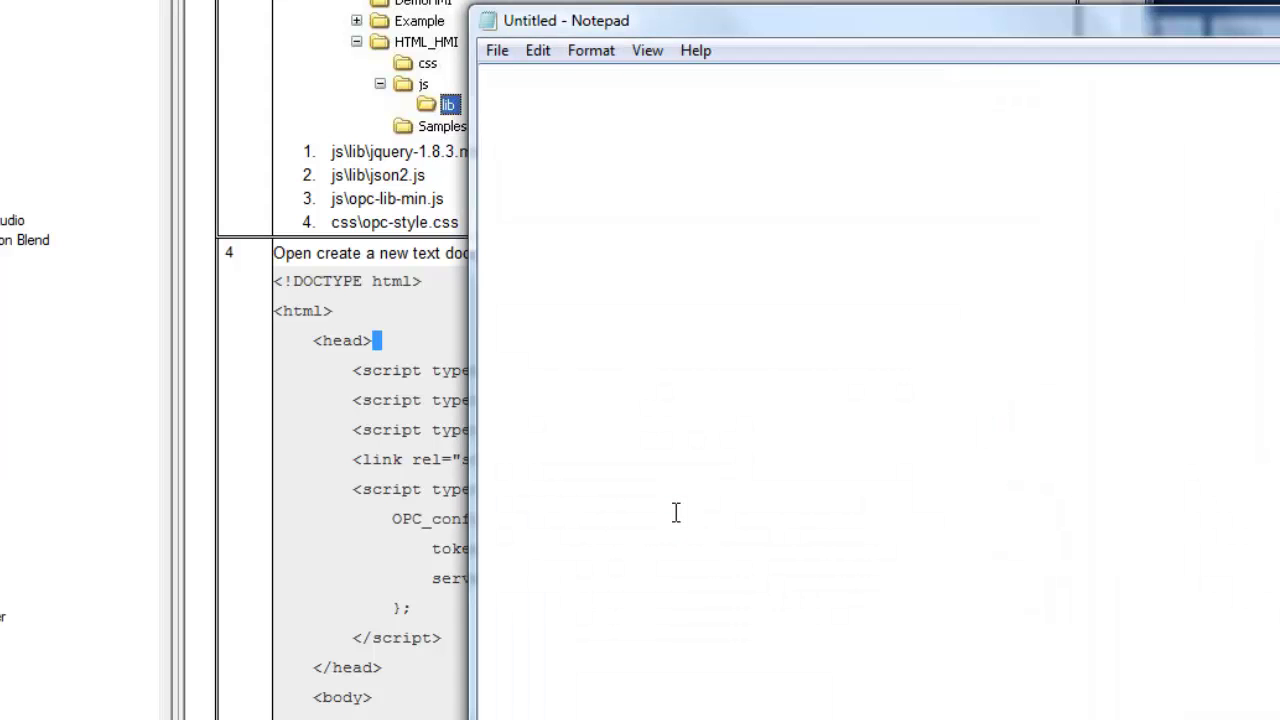
key(ctrl+v)
Step: Save the document as myWebHMI.html with file type All Files in C:\myWebHMI
click(497, 50)
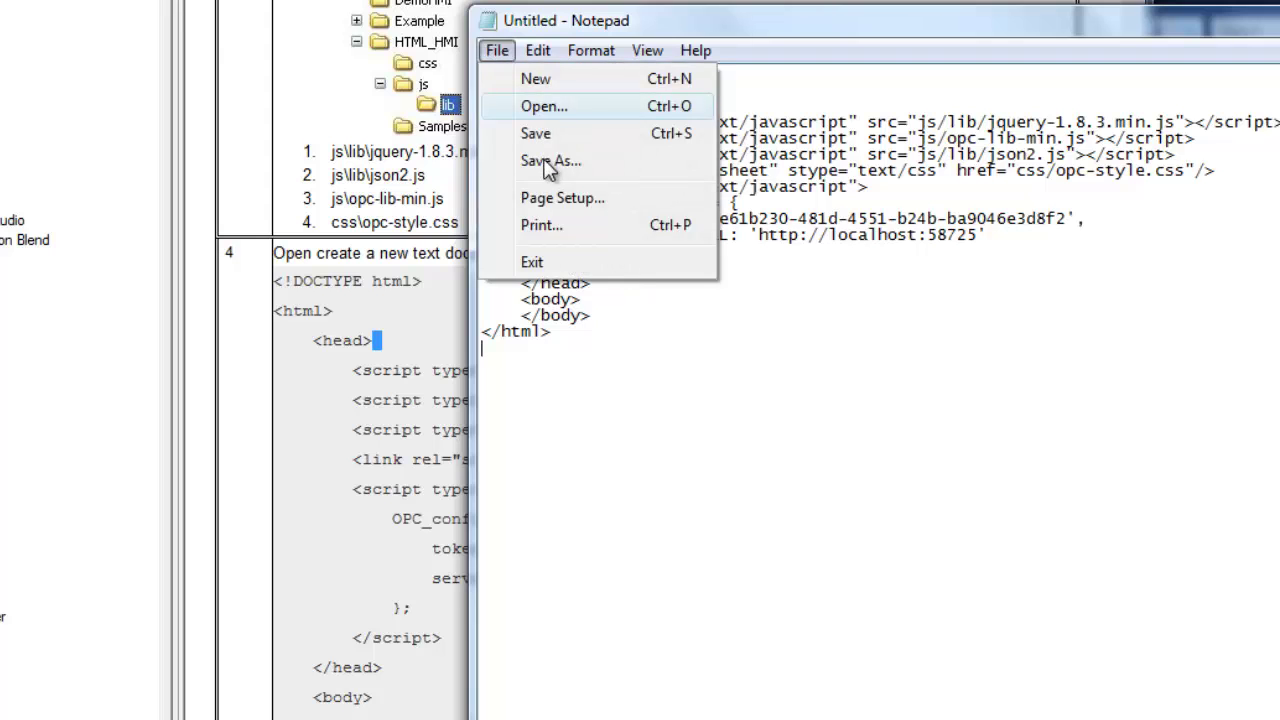
click(622, 288)
key(ctrl+s)
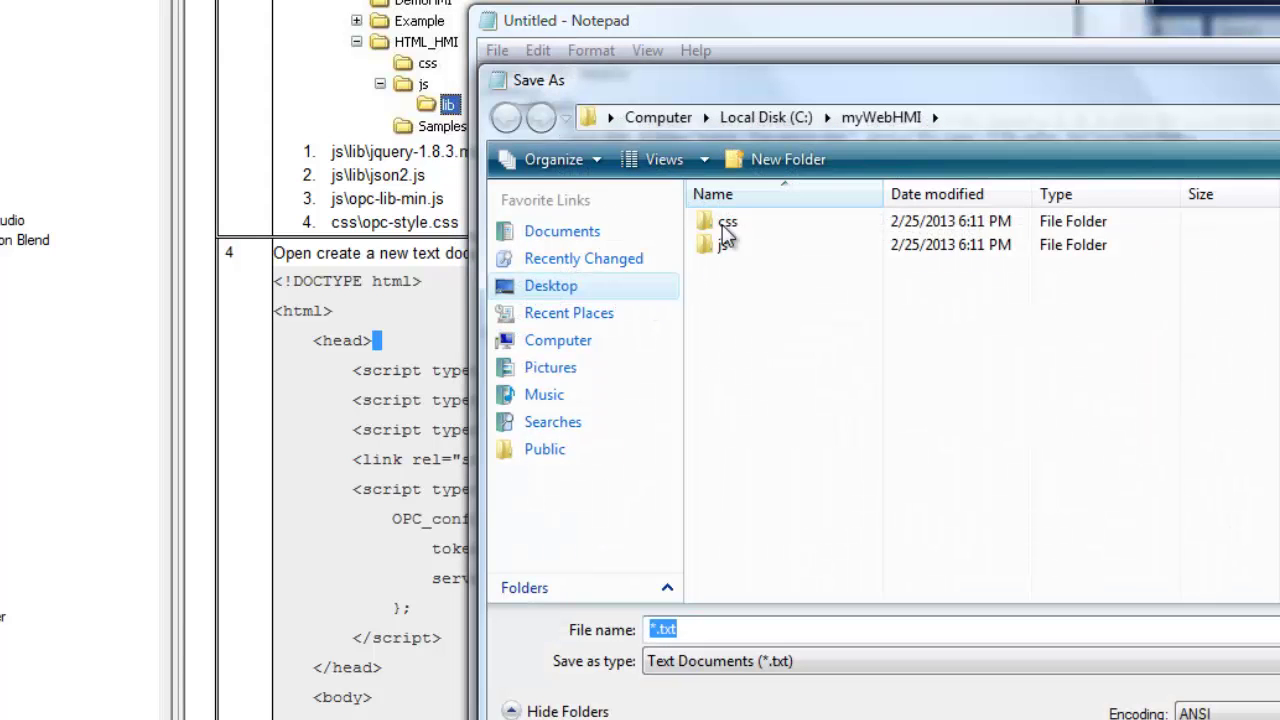
click(740, 663)
click(716, 705)
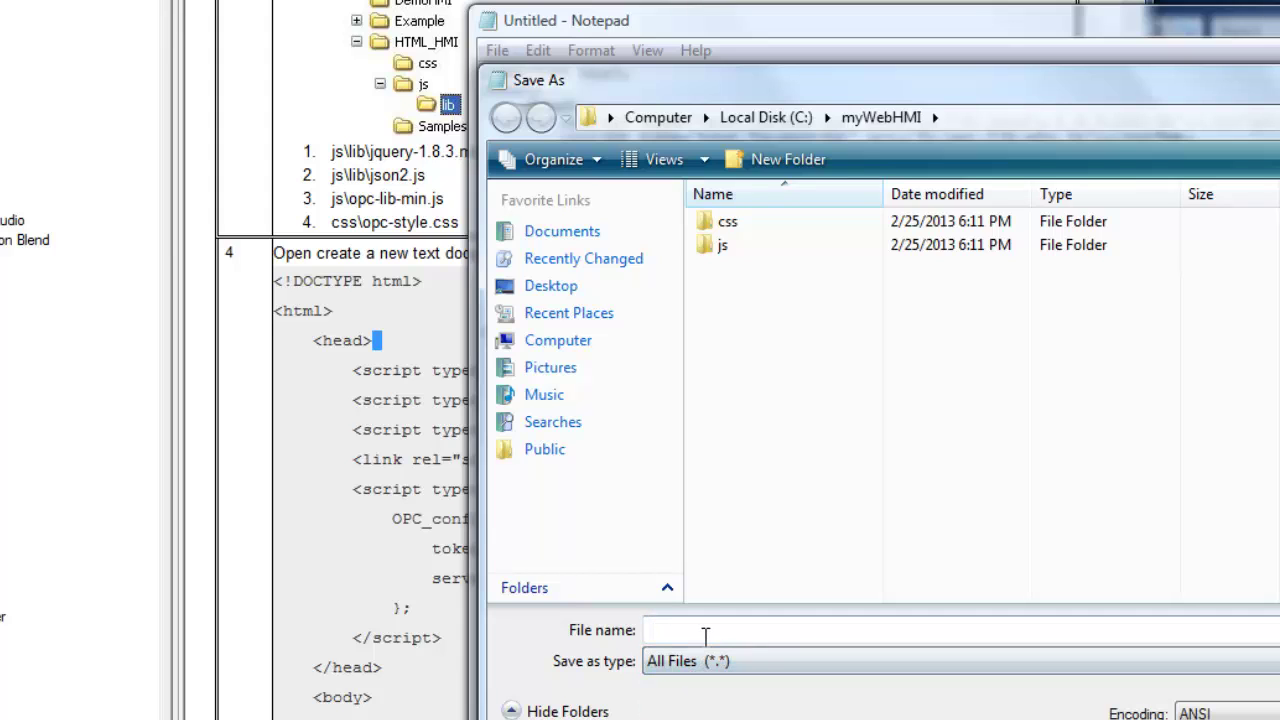
click(704, 634)
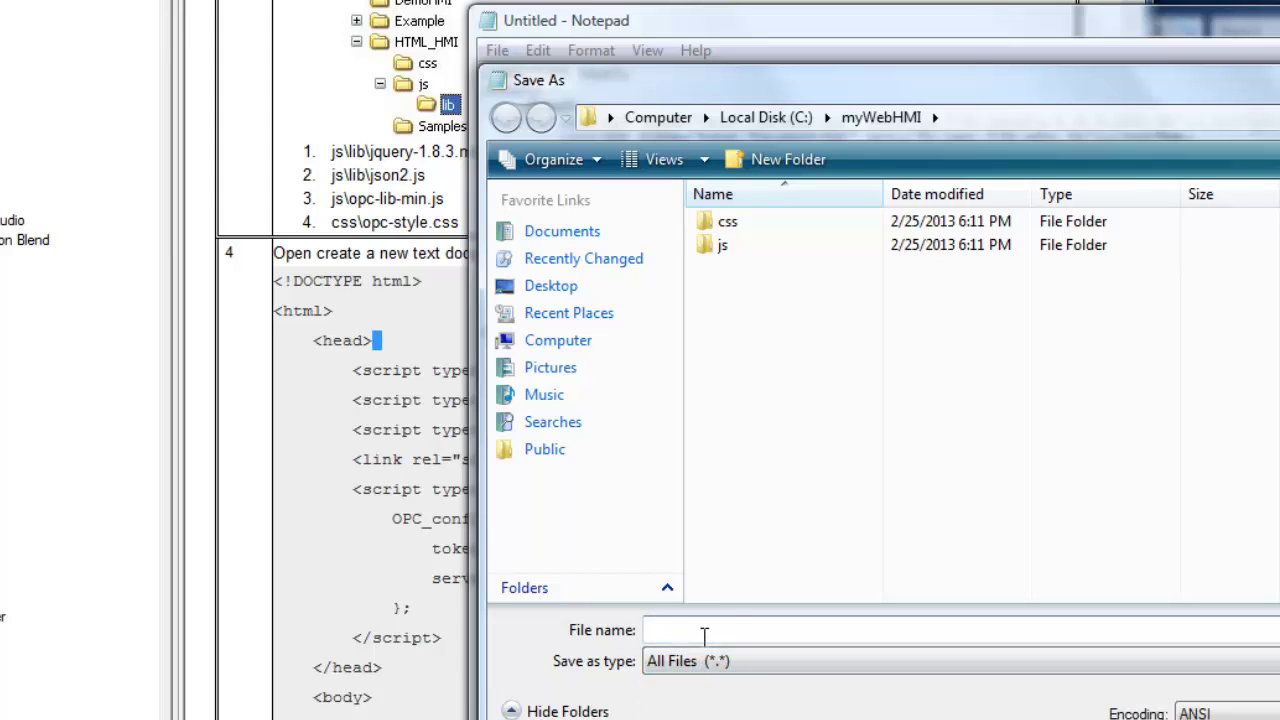
text(myWebHMI.html)
key(Return)
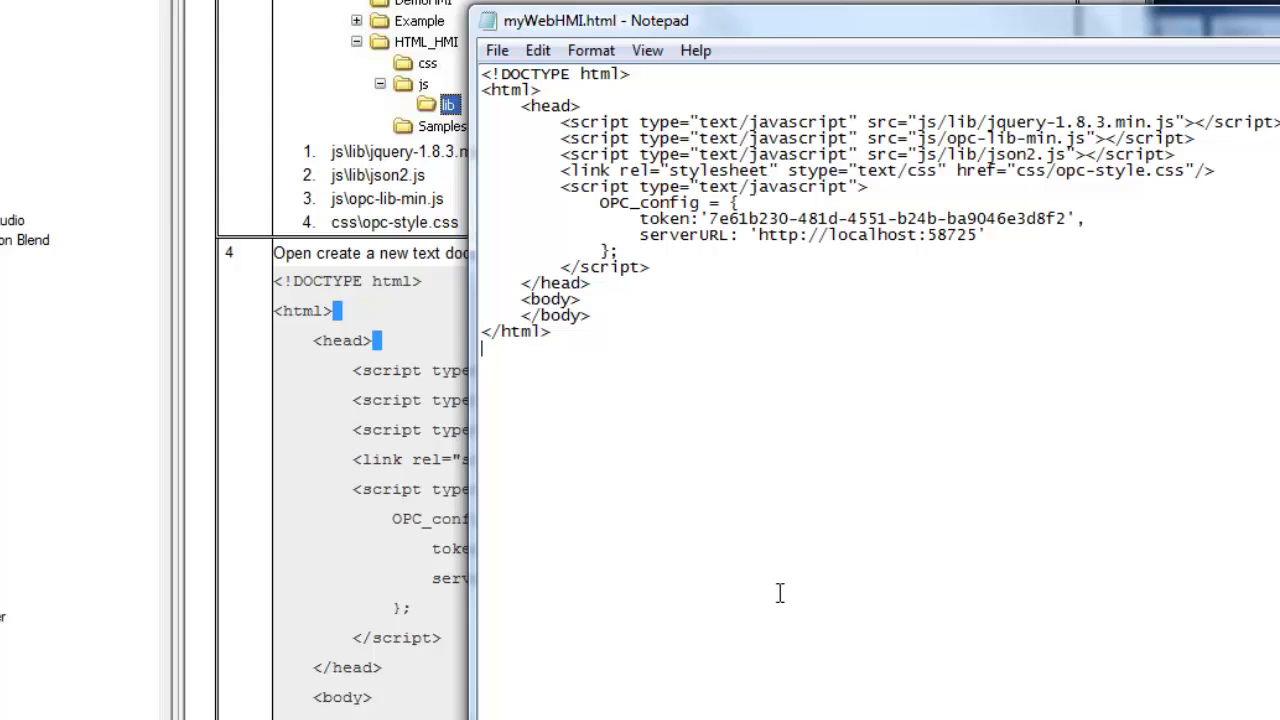
Step: Paste the Ramp value display line on a new line after <body>
key(alt+Tab)
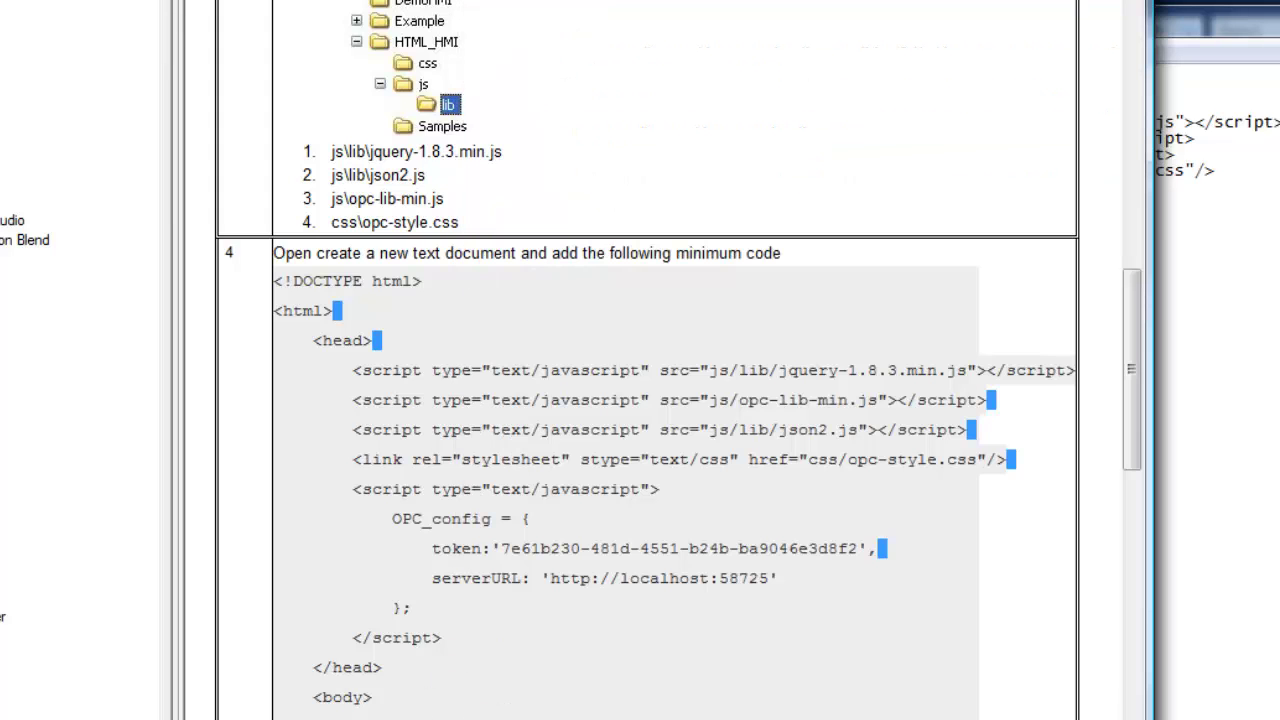
key(alt+Tab)
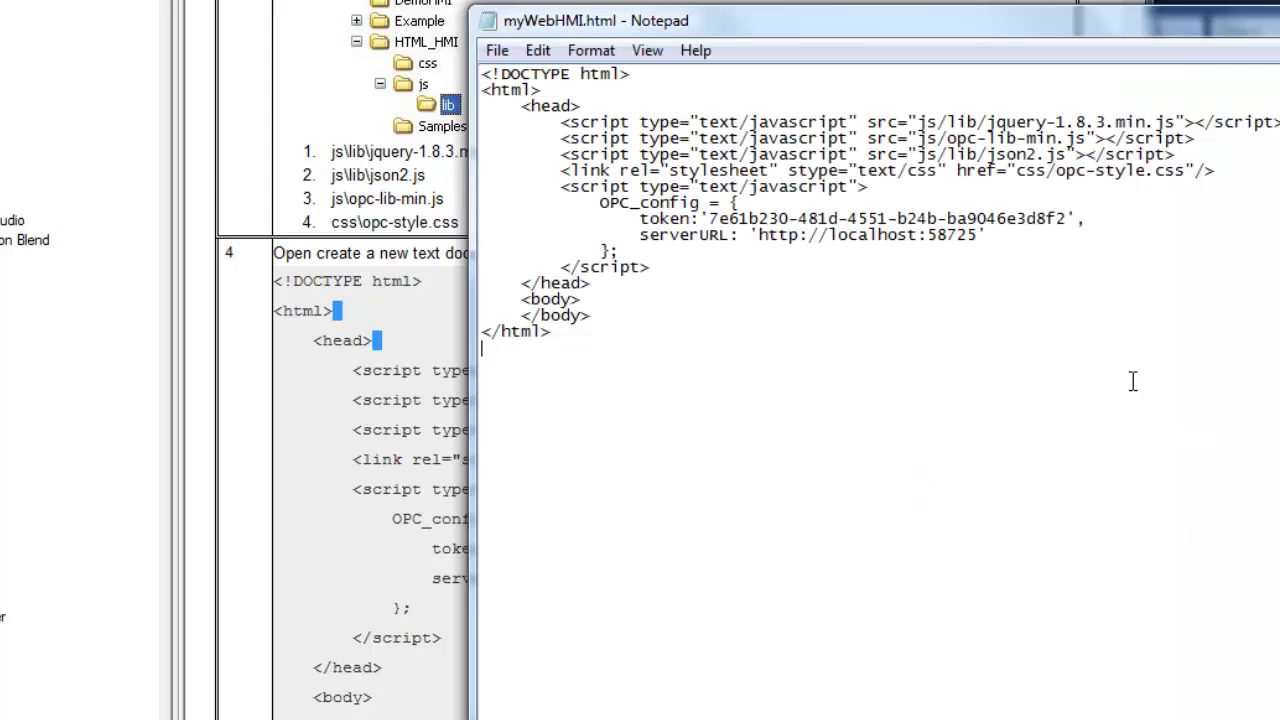
click(600, 302)
key(Return)
key(ctrl+v)
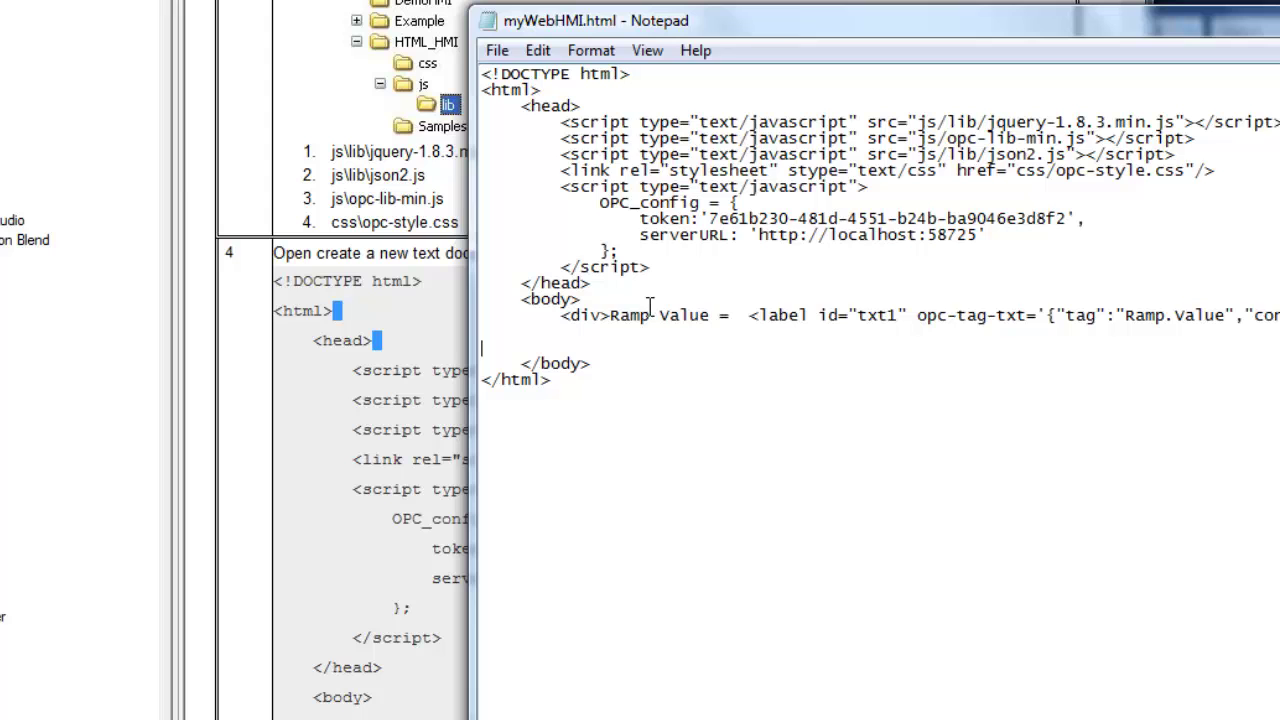
Step: Copy the Pump value code from help step 6 and paste it under the Ramp line
key(alt+Tab)
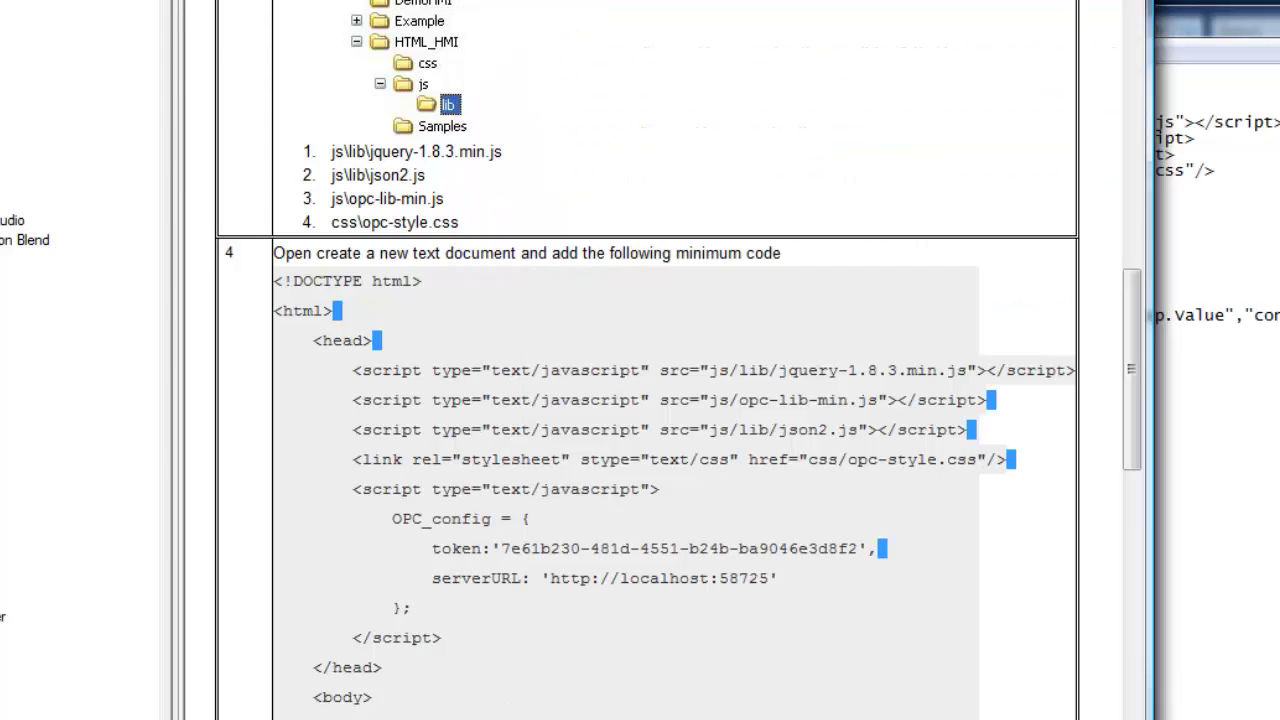
scroll(278, 484, down, 10)
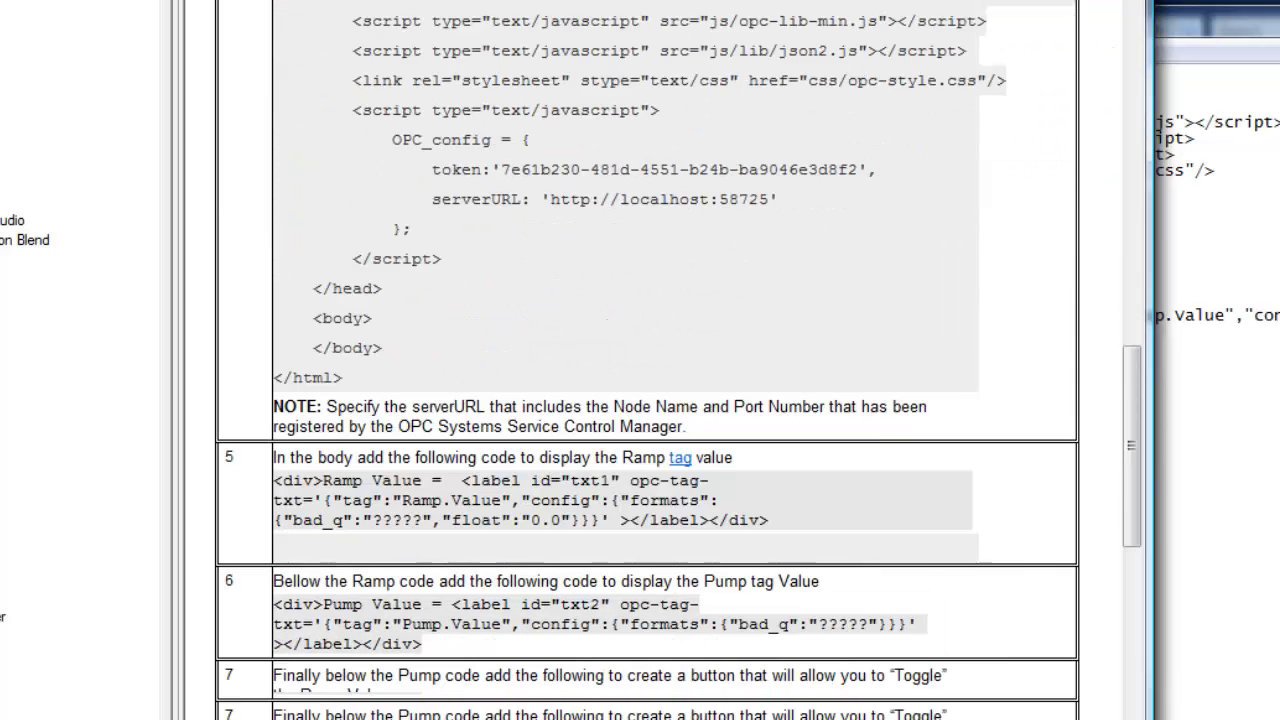
drag(278, 482, 458, 519)
key(alt+Tab)
click(727, 332)
key(ctrl+v)
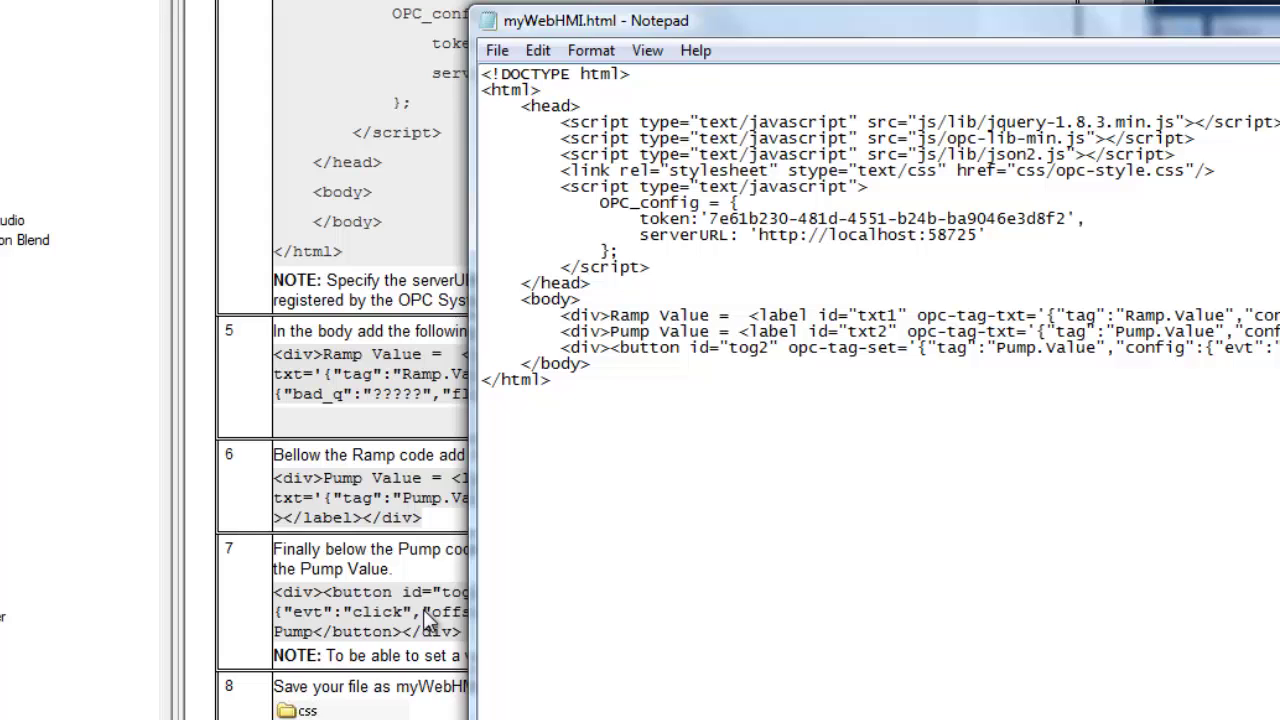
Step: Save the updated myWebHMI.html page
click(500, 450)
click(497, 50)
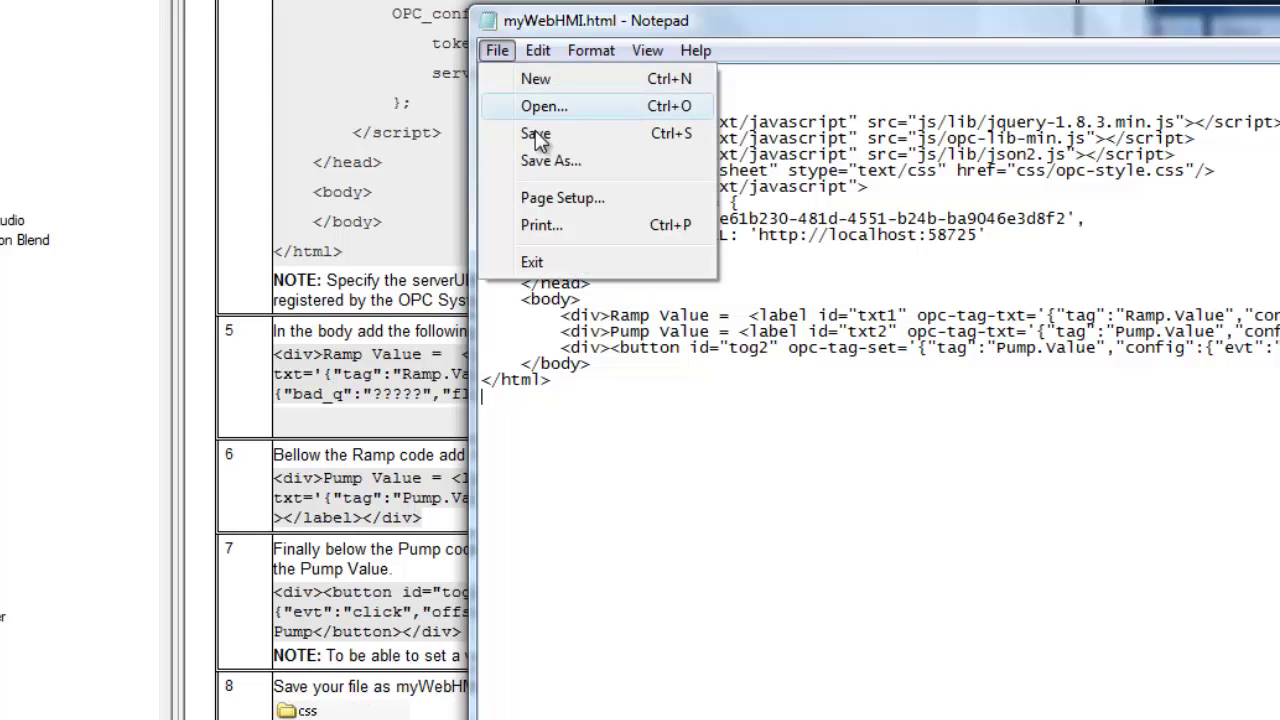
click(559, 147)
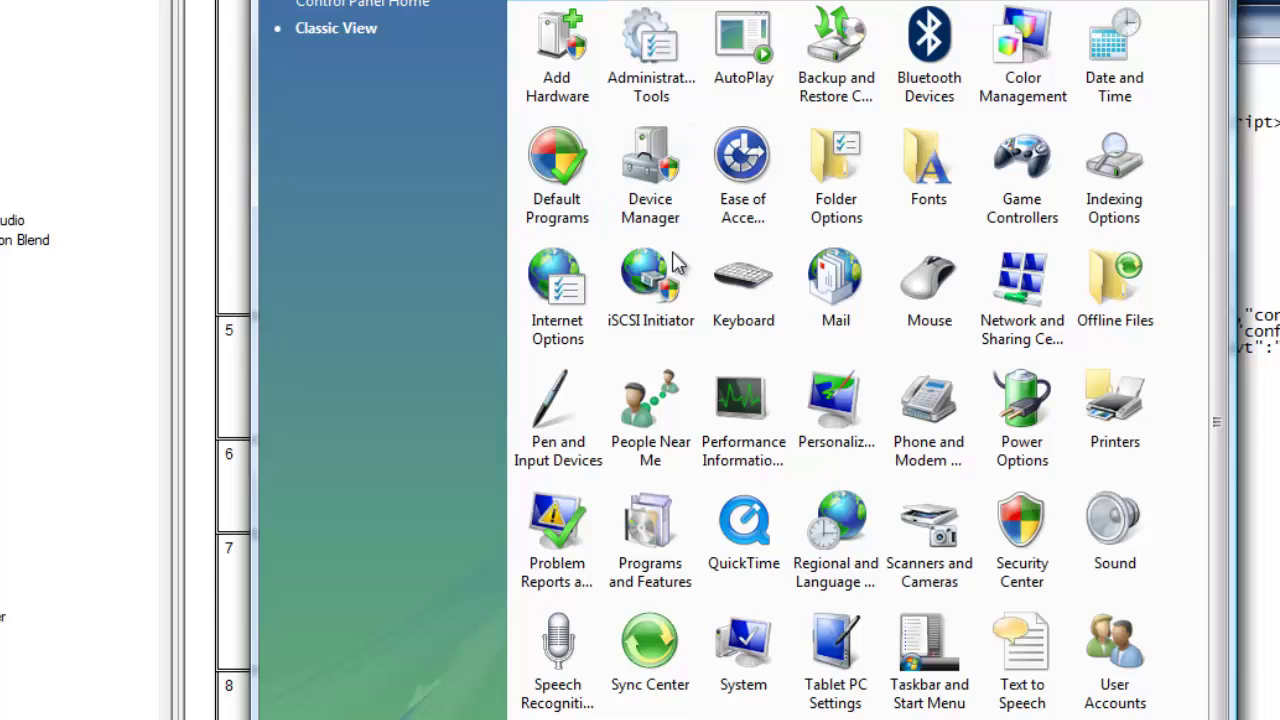
Step: Open Administrative Tools in Control Panel and launch Internet Information Services (IIS) Manager
double_click(650, 60)
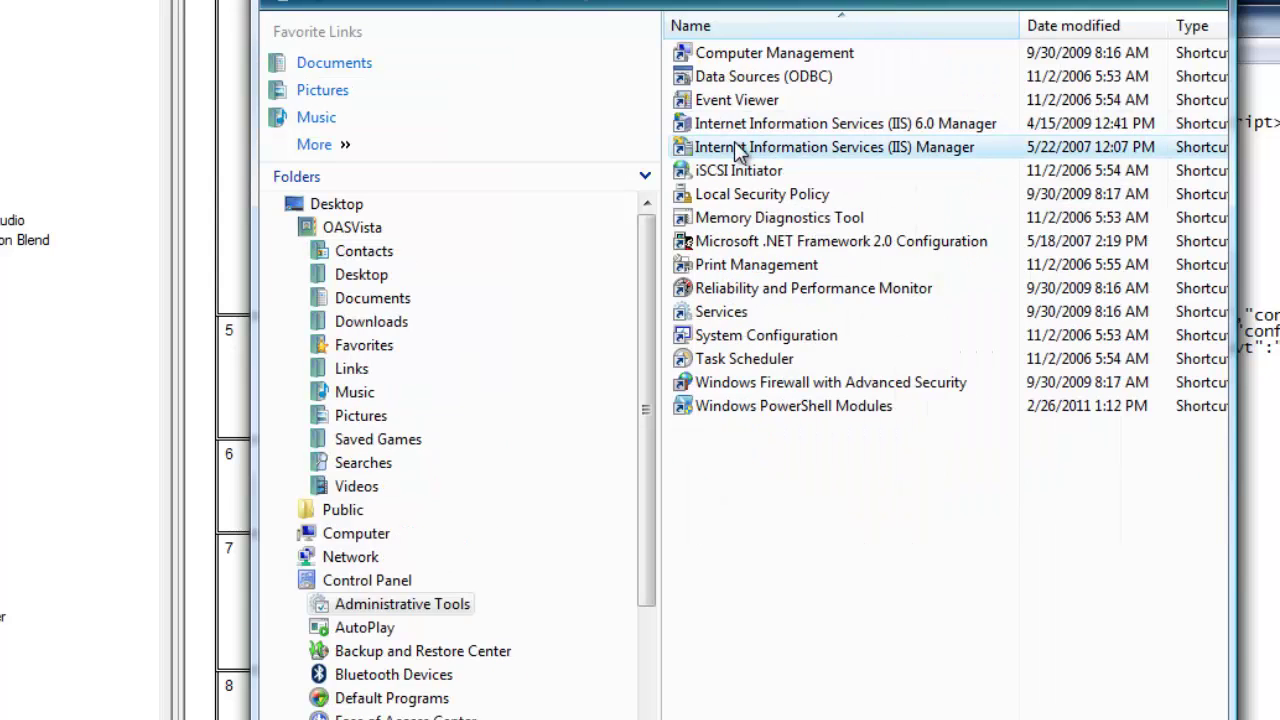
double_click(734, 147)
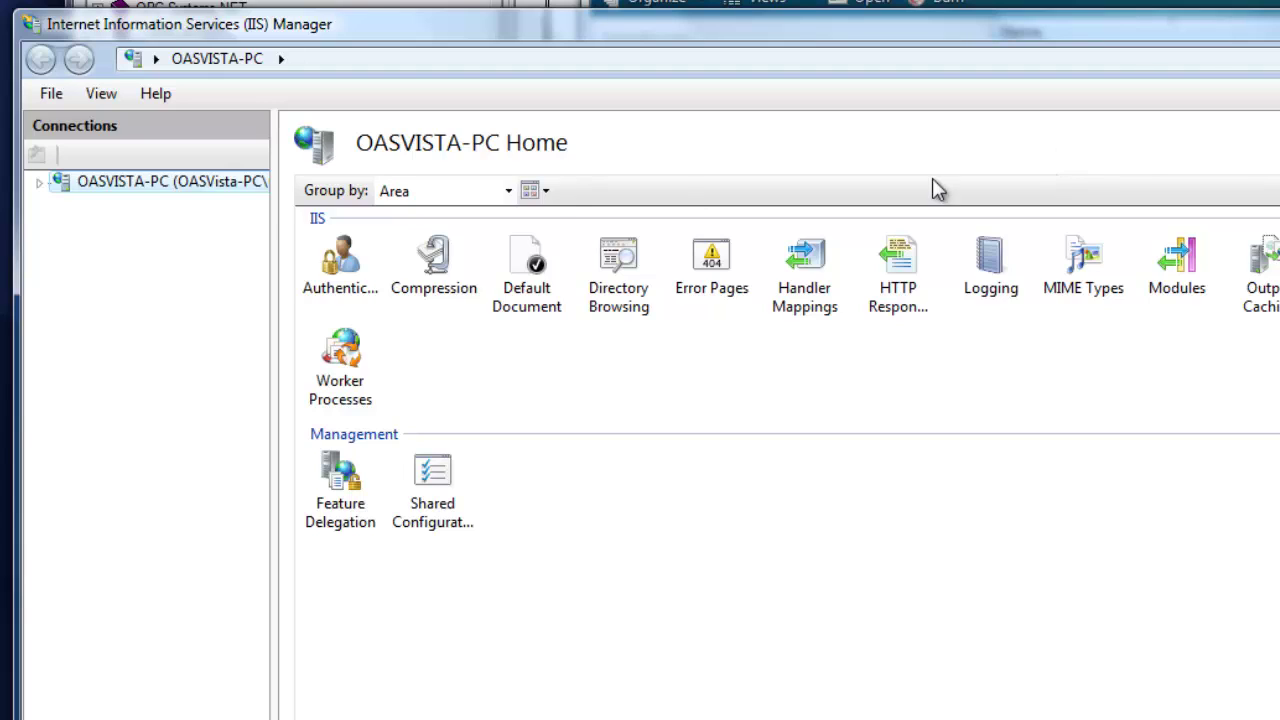
Step: Begin adding a virtual directory under Default Web Site with alias myWebHMI
click(38, 183)
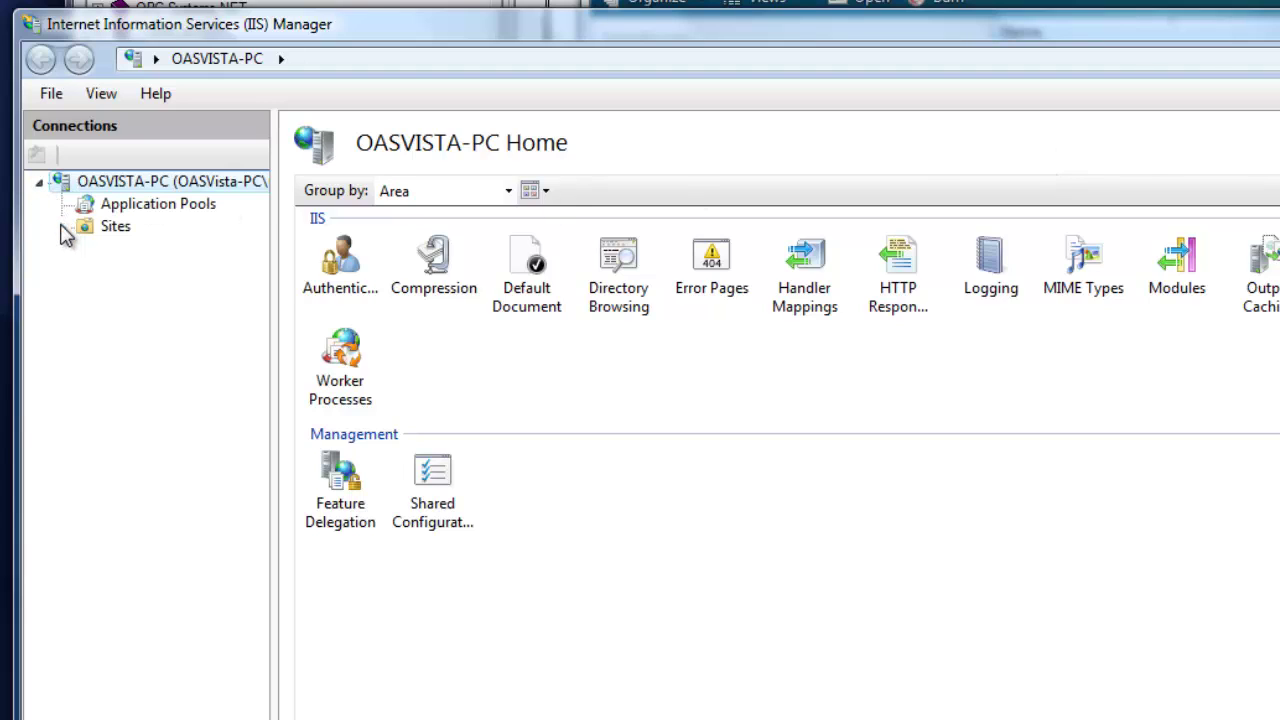
click(62, 227)
click(86, 249)
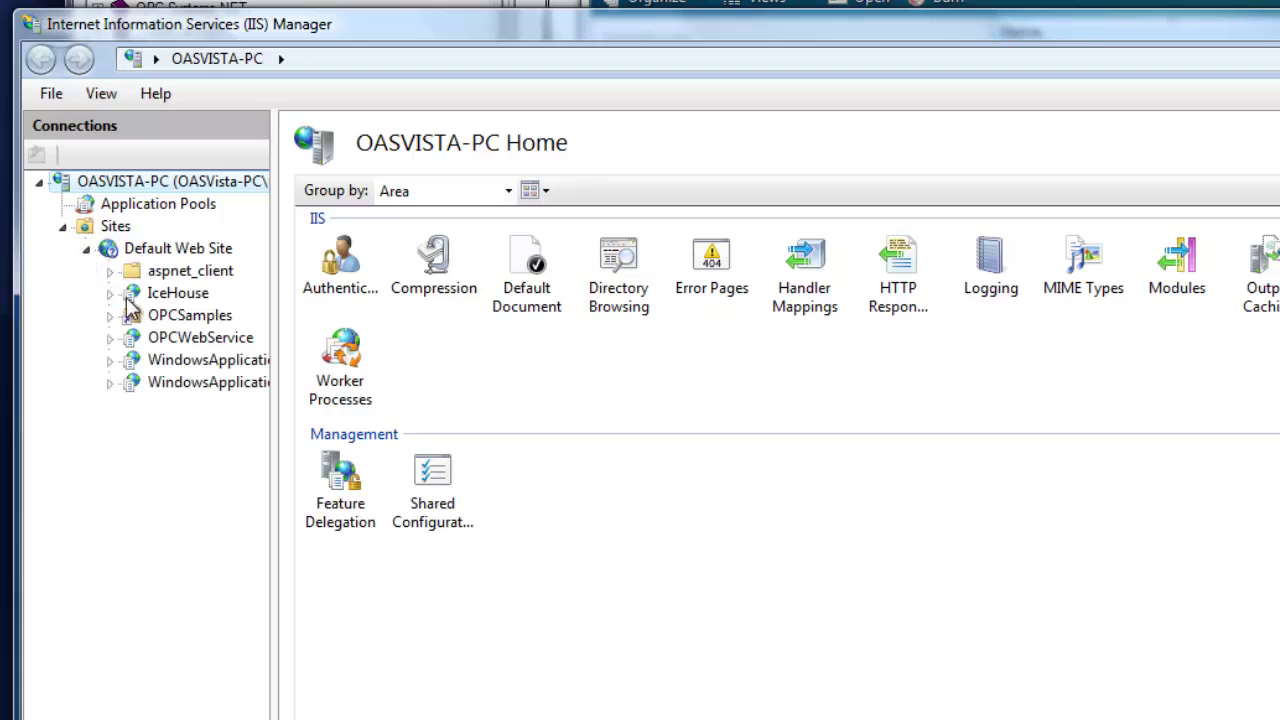
click(168, 254)
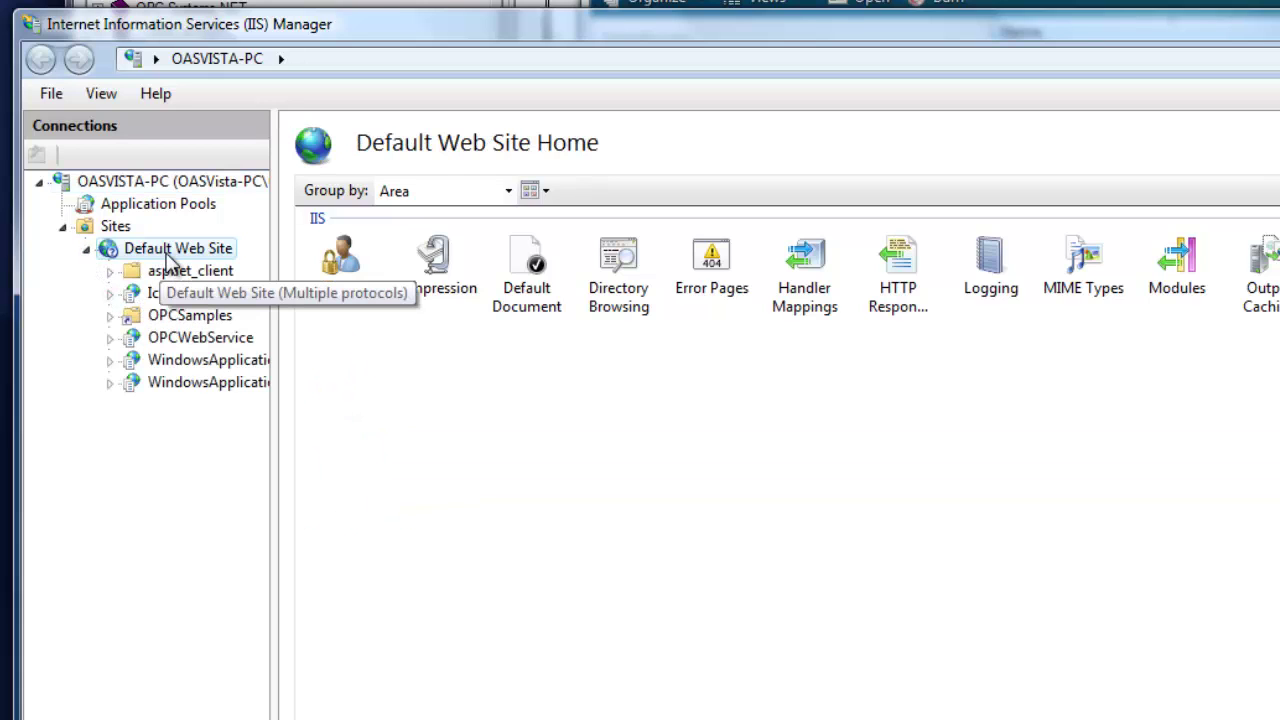
right_click(166, 253)
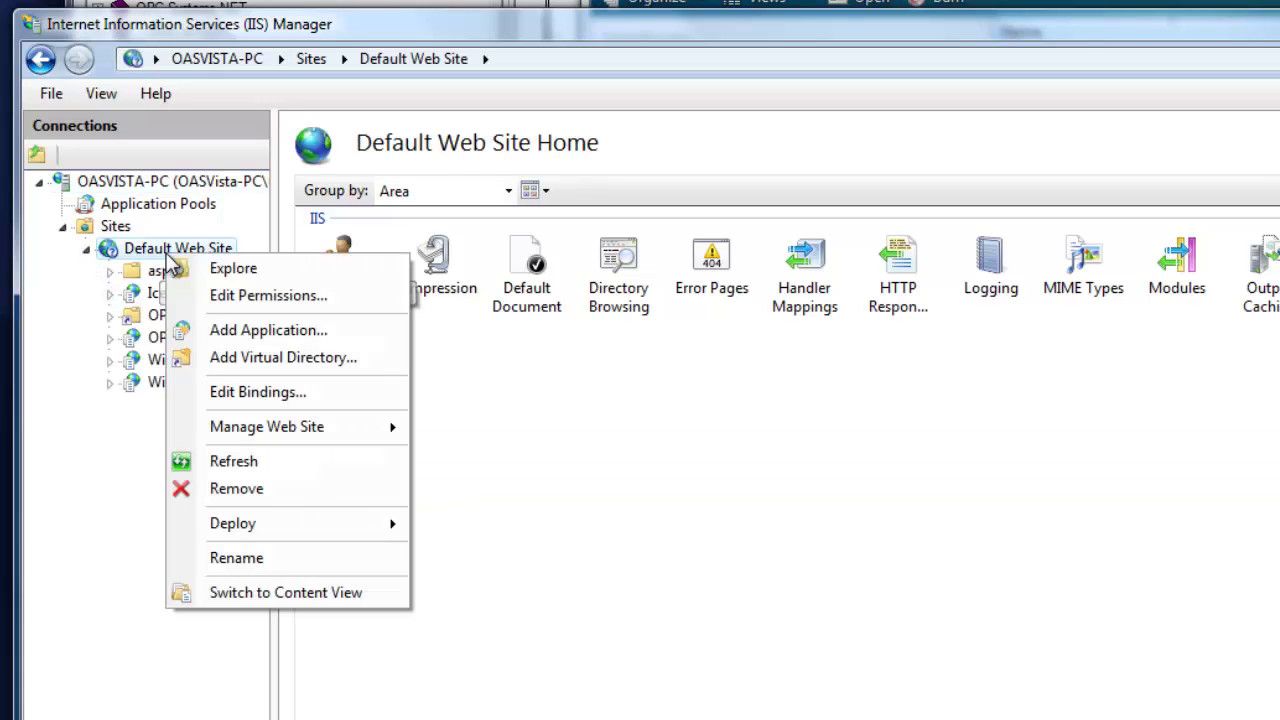
click(244, 362)
text(myWeb)
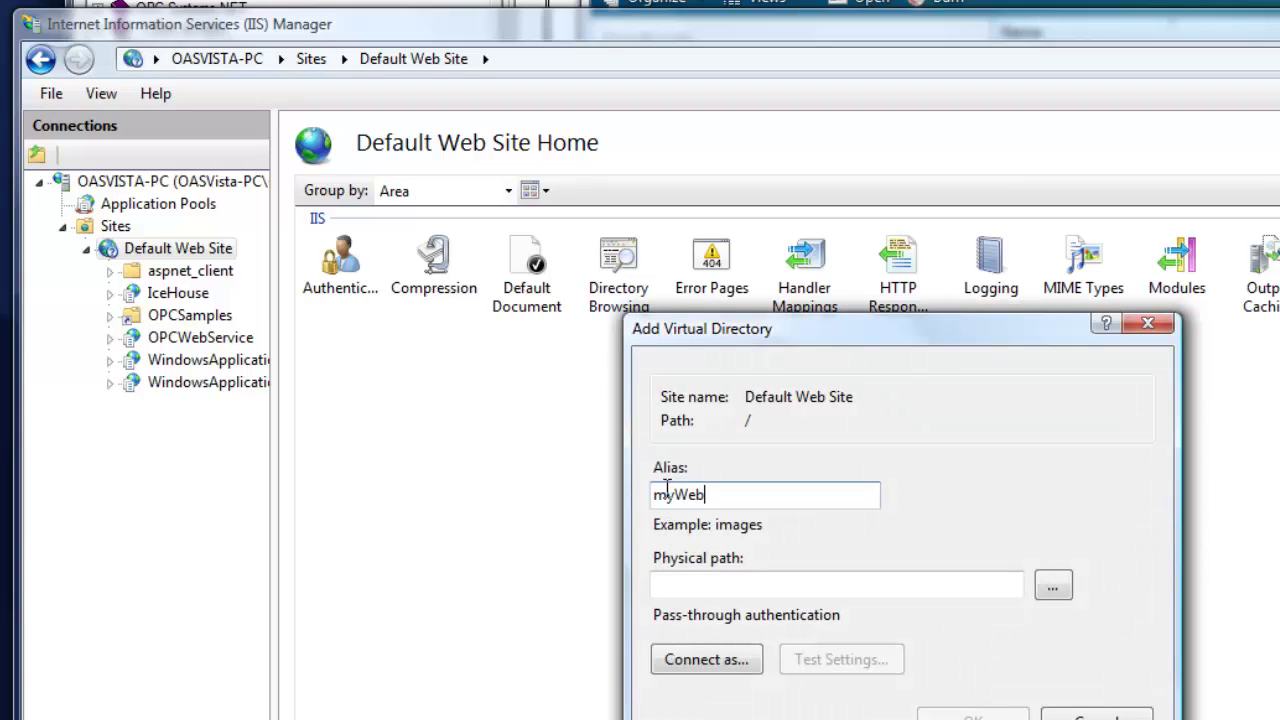
text(HMI)
Step: Set the virtual directory's physical path to C:\myWebHMI and create it
click(1053, 585)
double_click(1008, 544)
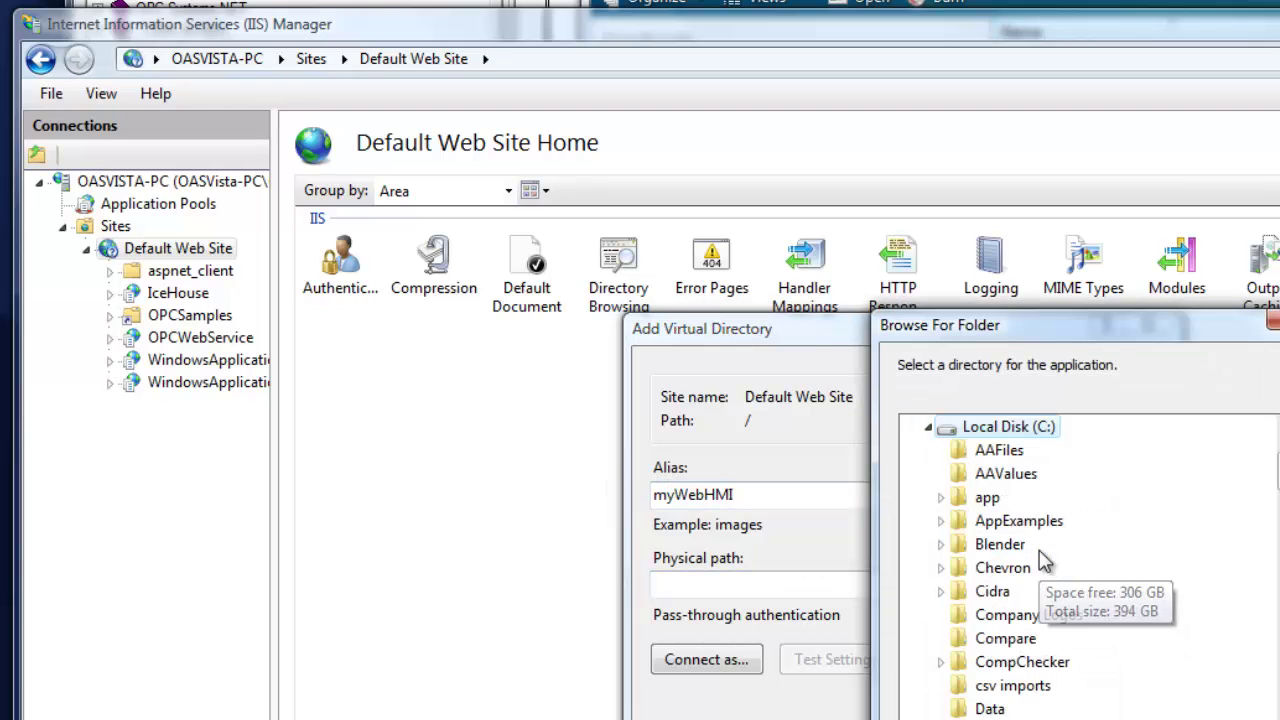
scroll(1040, 560, down, 1)
scroll(1040, 560, down, 5)
scroll(1040, 560, down, 5)
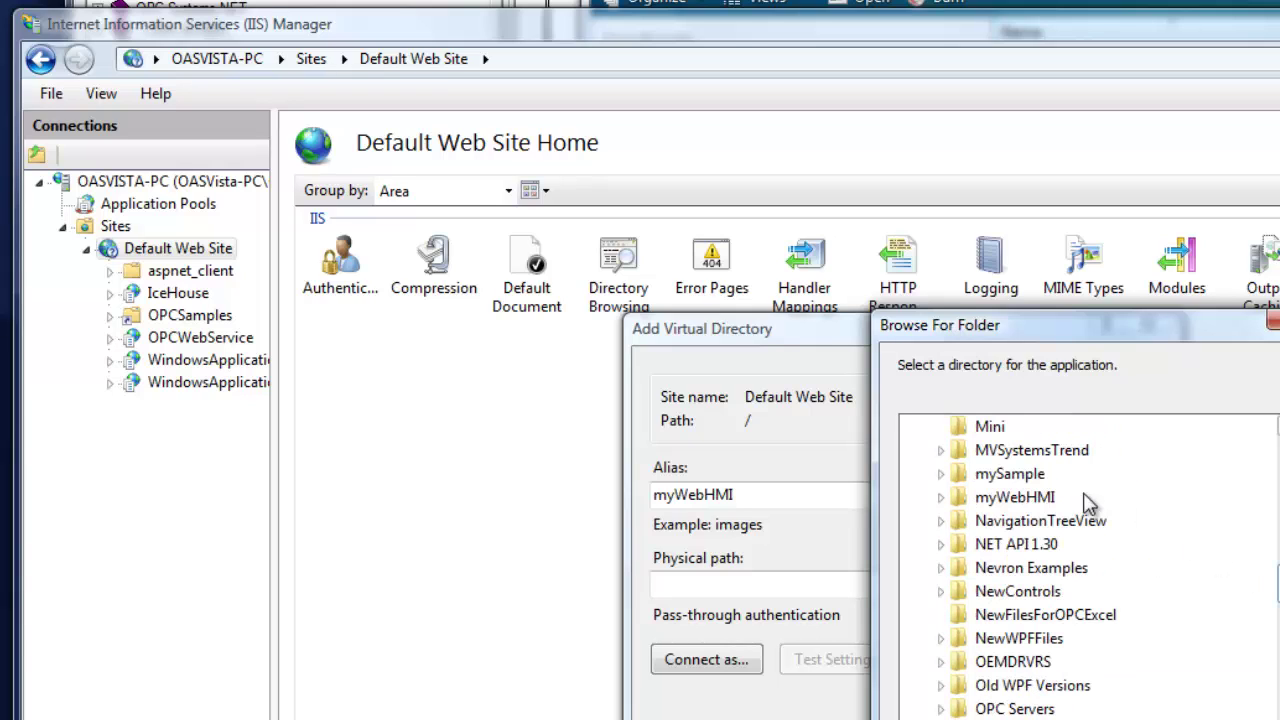
click(1015, 497)
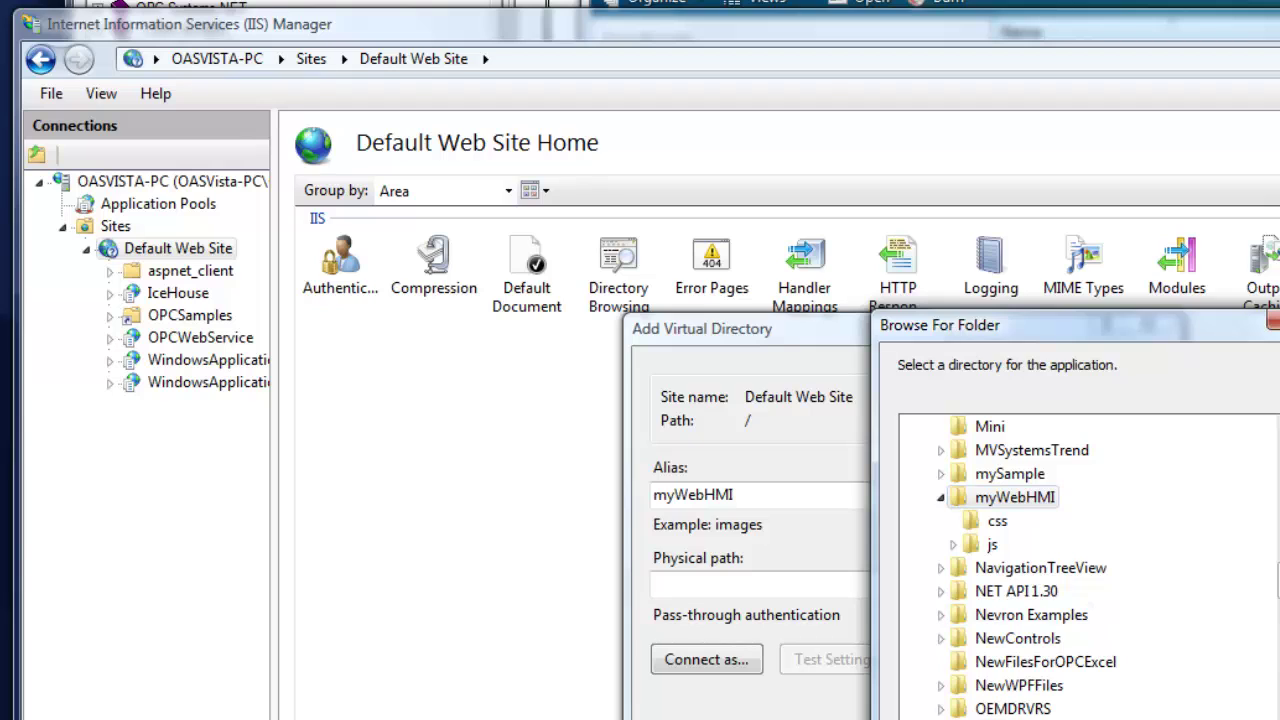
key(Return)
click(973, 715)
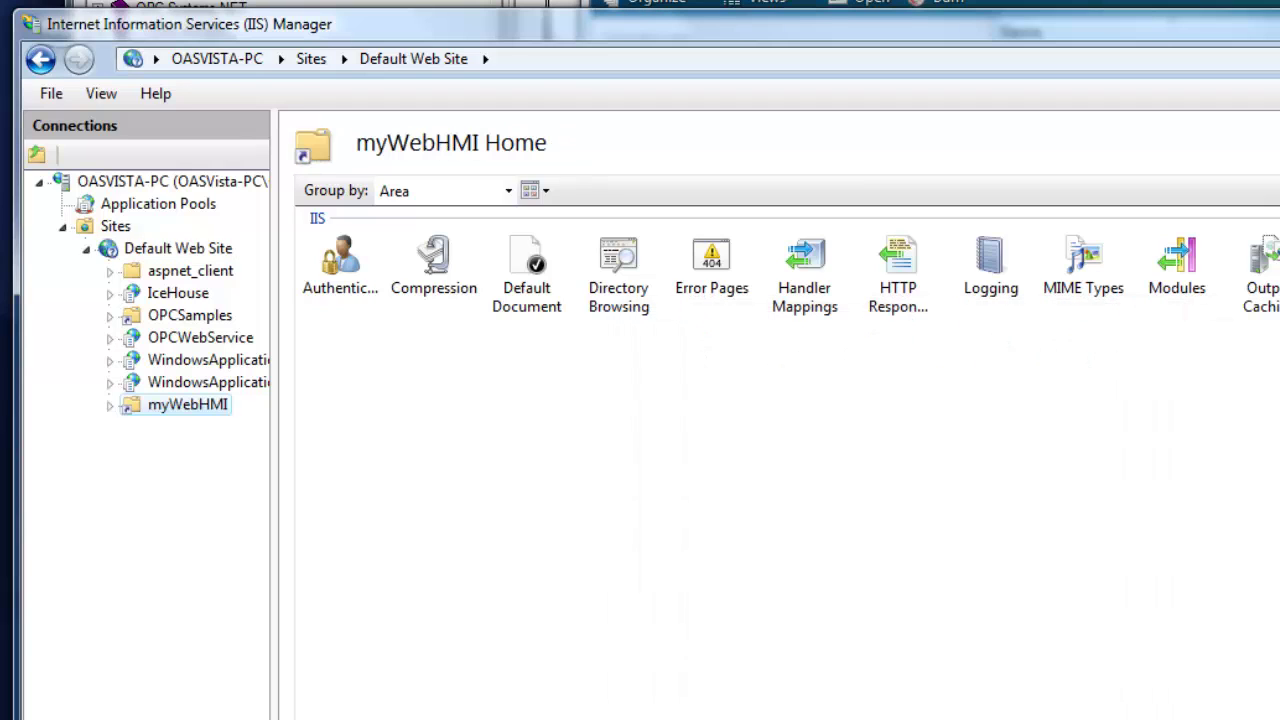
Step: Add myWebHMI.html as the default document for myWebHMI
double_click(532, 268)
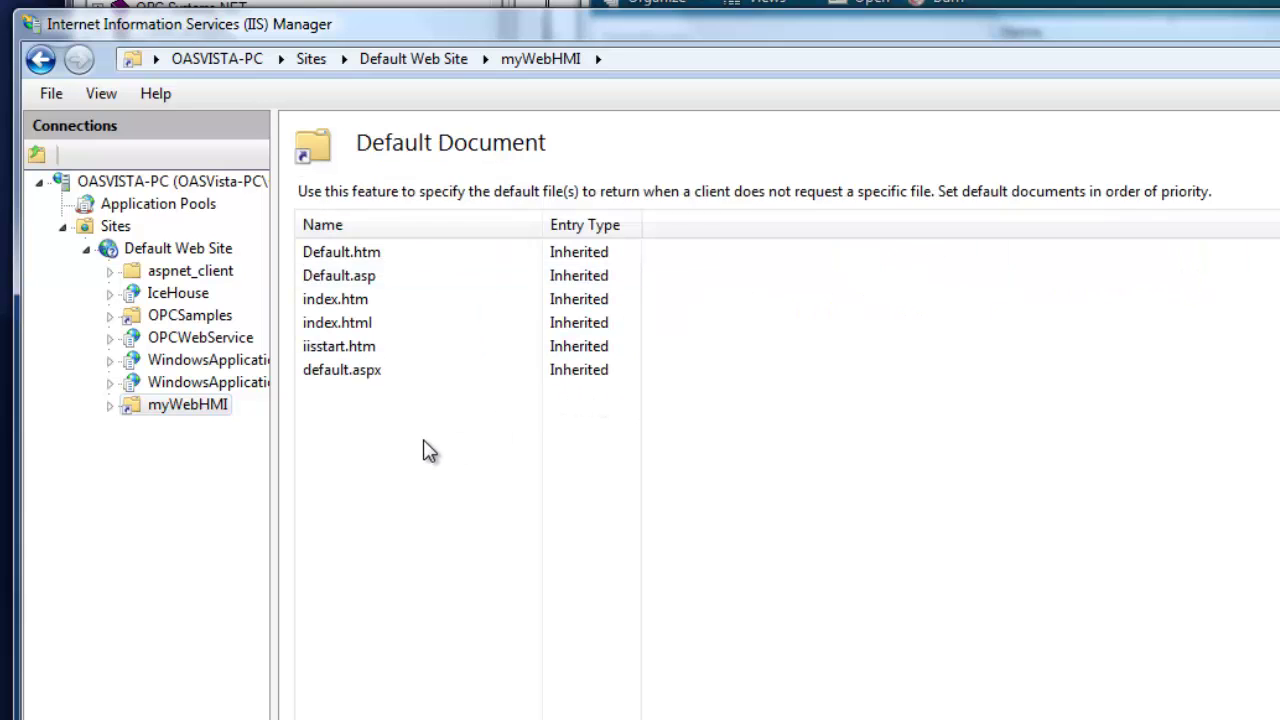
right_click(423, 440)
click(477, 458)
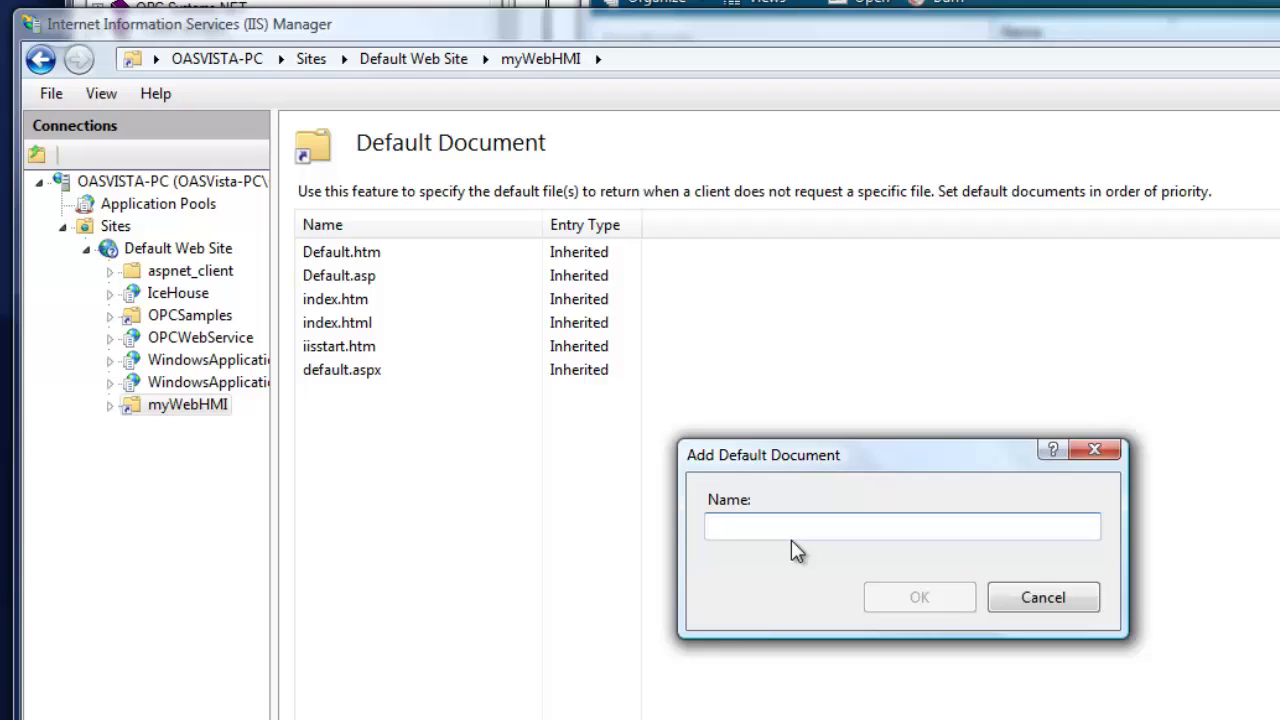
text(myWebHMI)
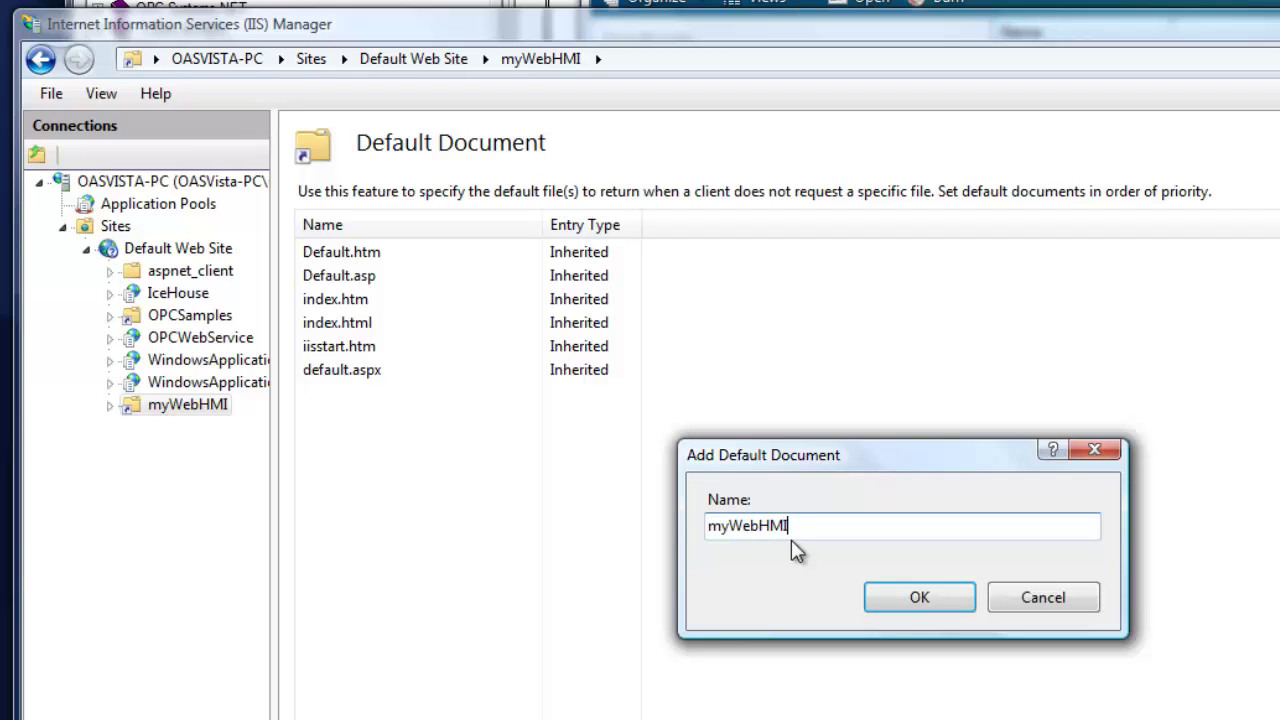
text(.th)
key(BackSpace)
key(BackSpace)
text(html)
click(918, 598)
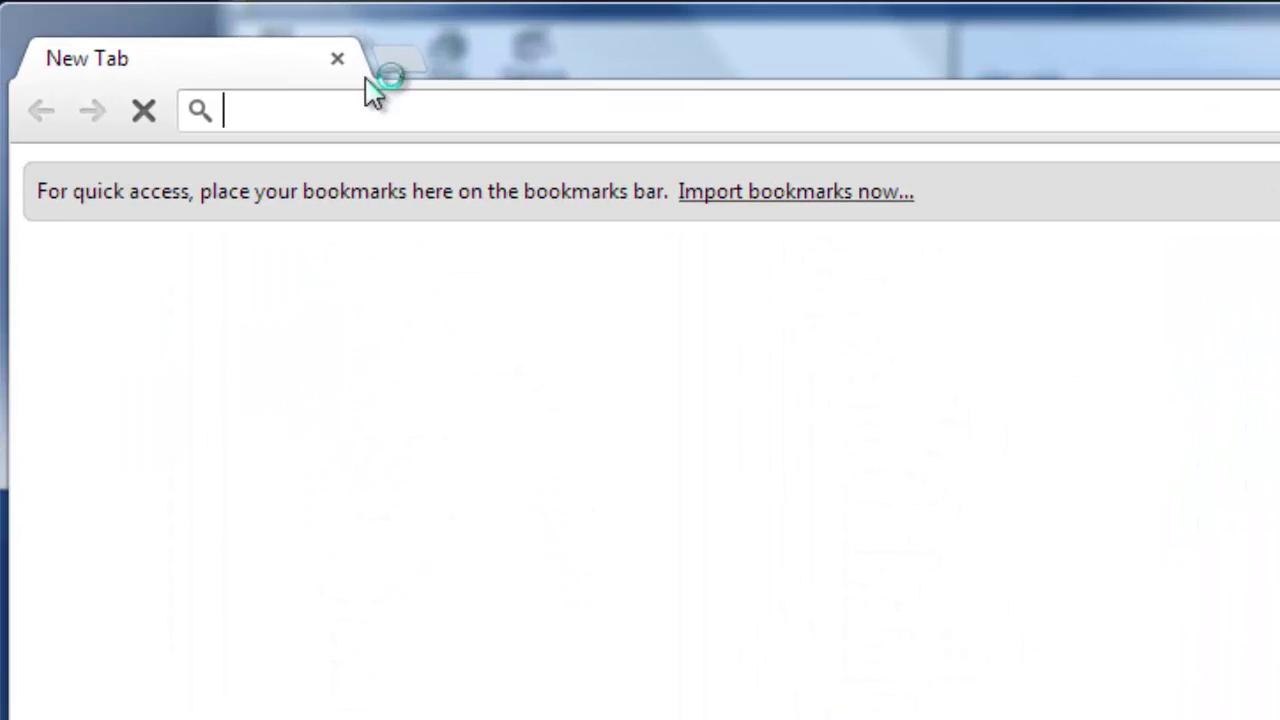
text(htt)
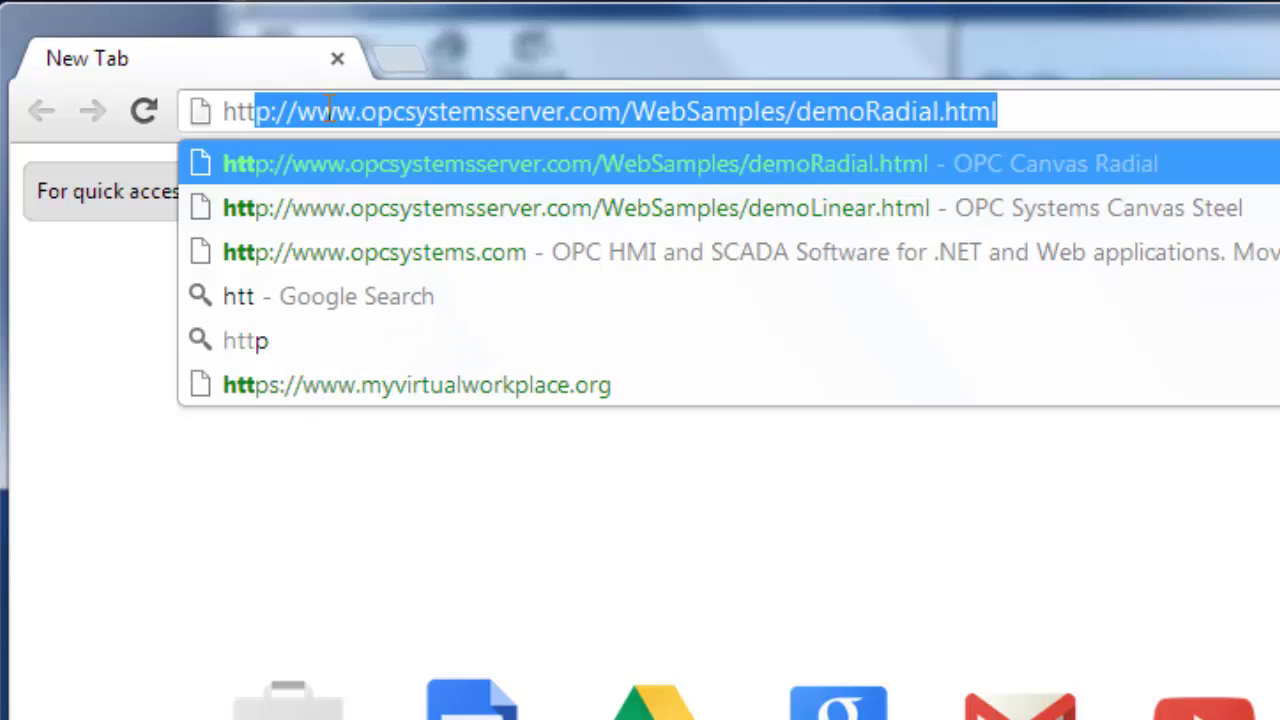
text(p://)
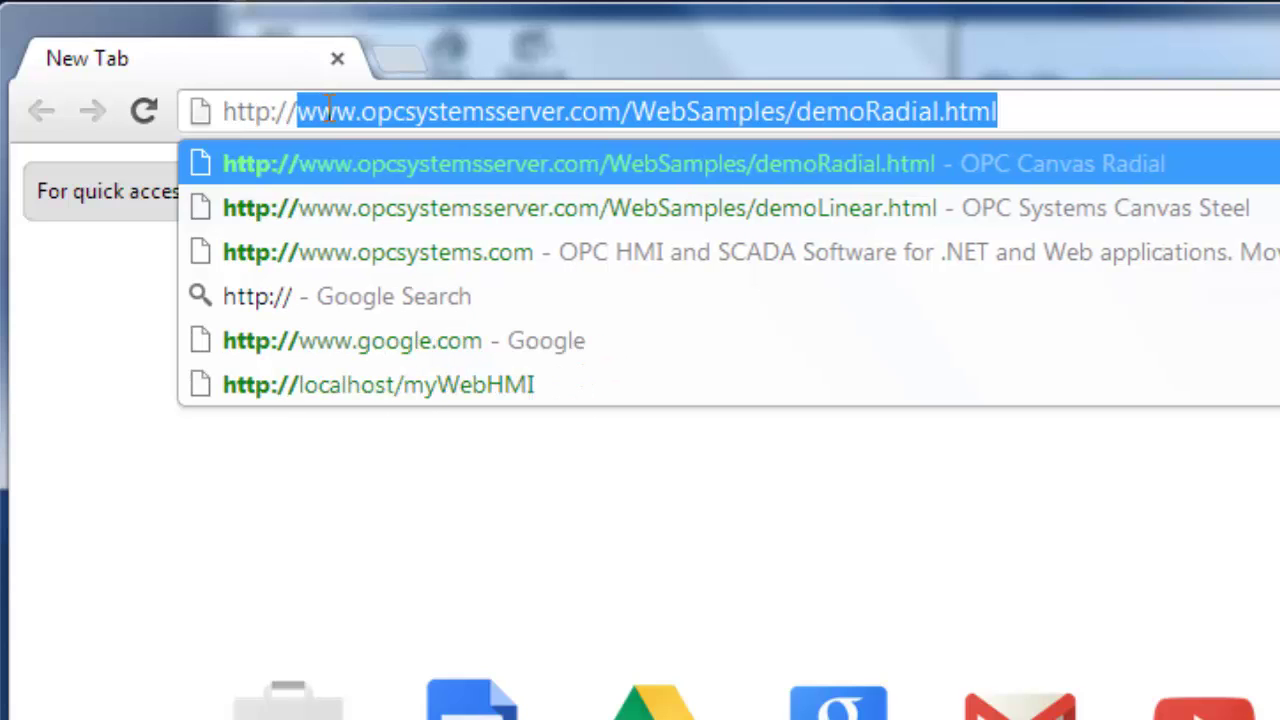
text(localhost/myWebHMI)
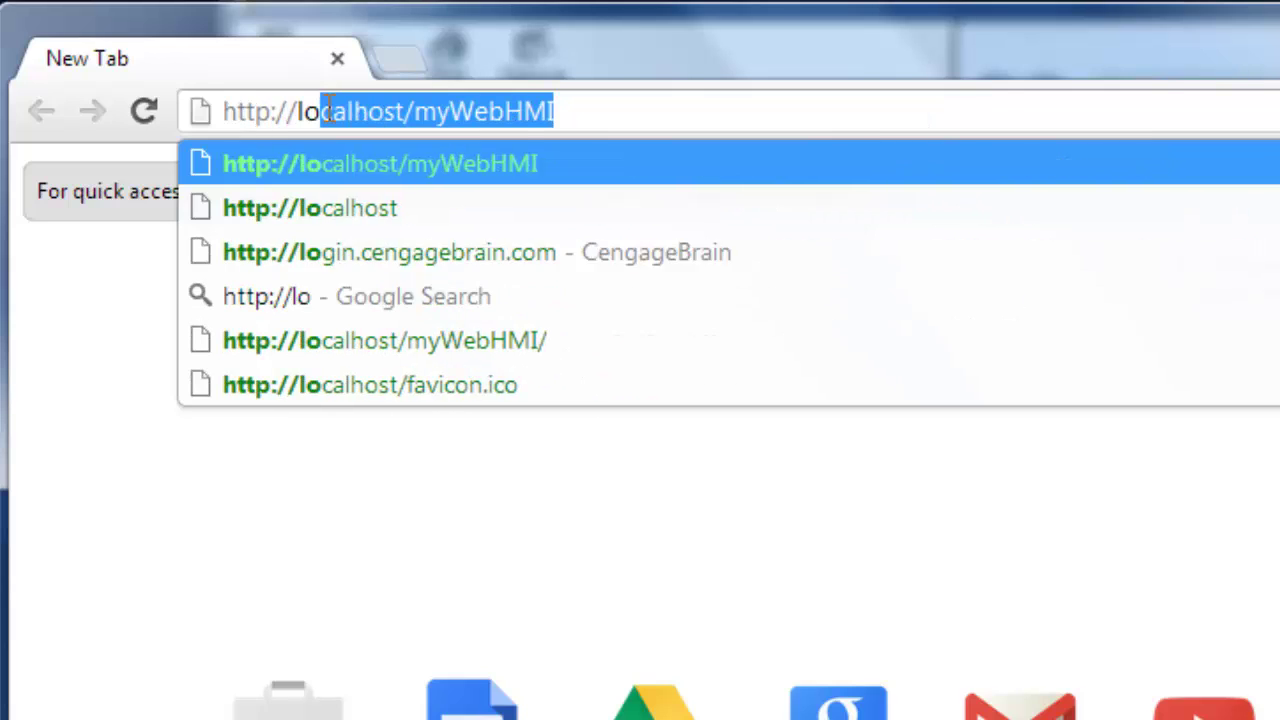
key(End)
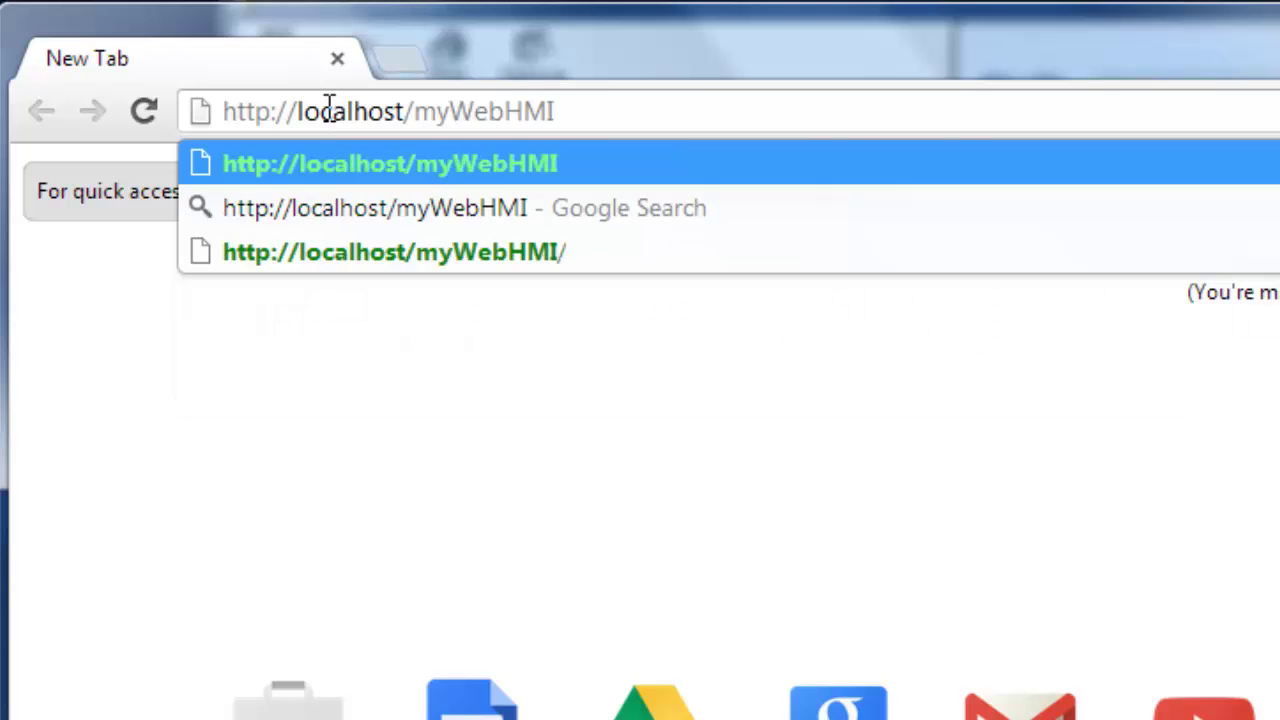
key(Return)
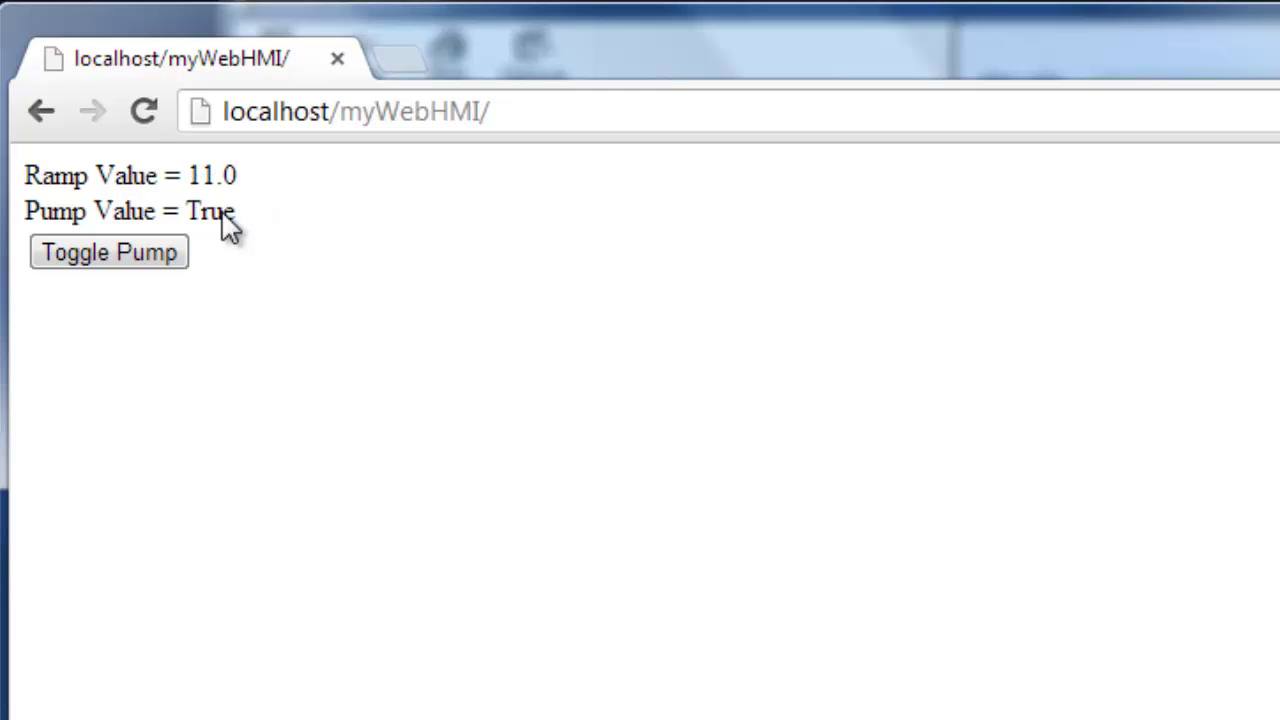
click(168, 259)
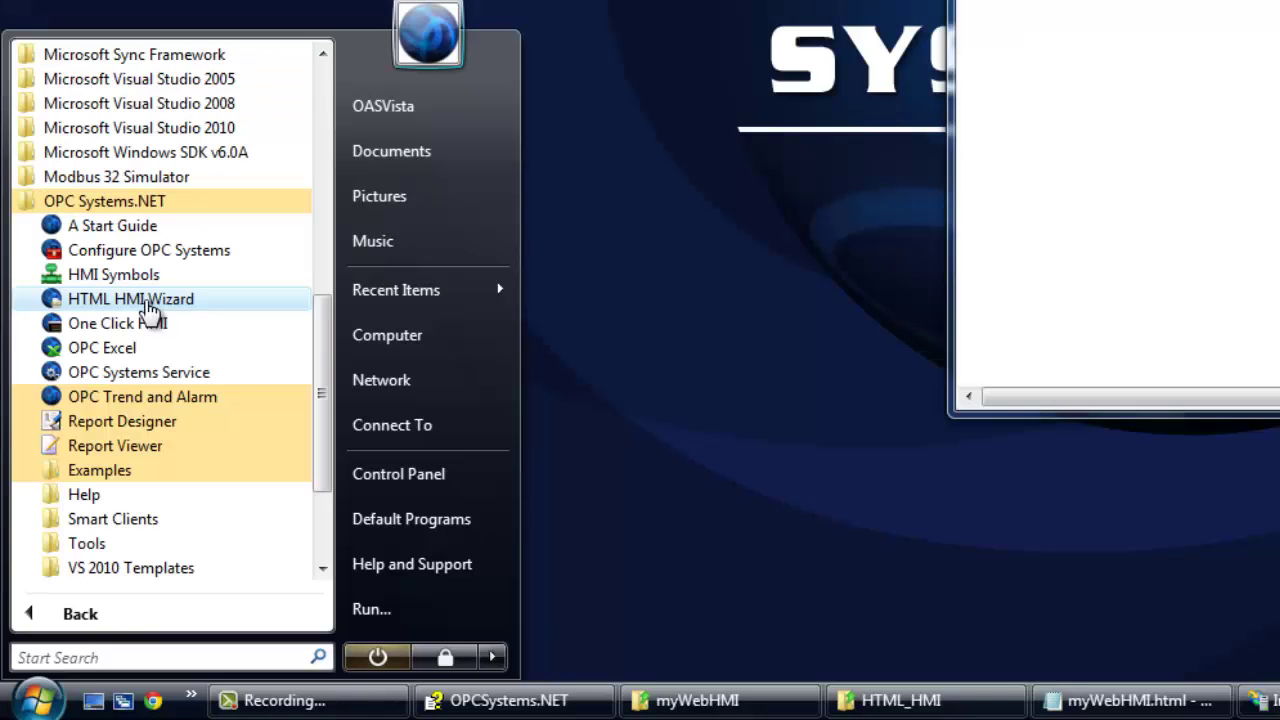
Step: Launch the HTML HMI Wizard and keep Background as the property to configure
click(147, 305)
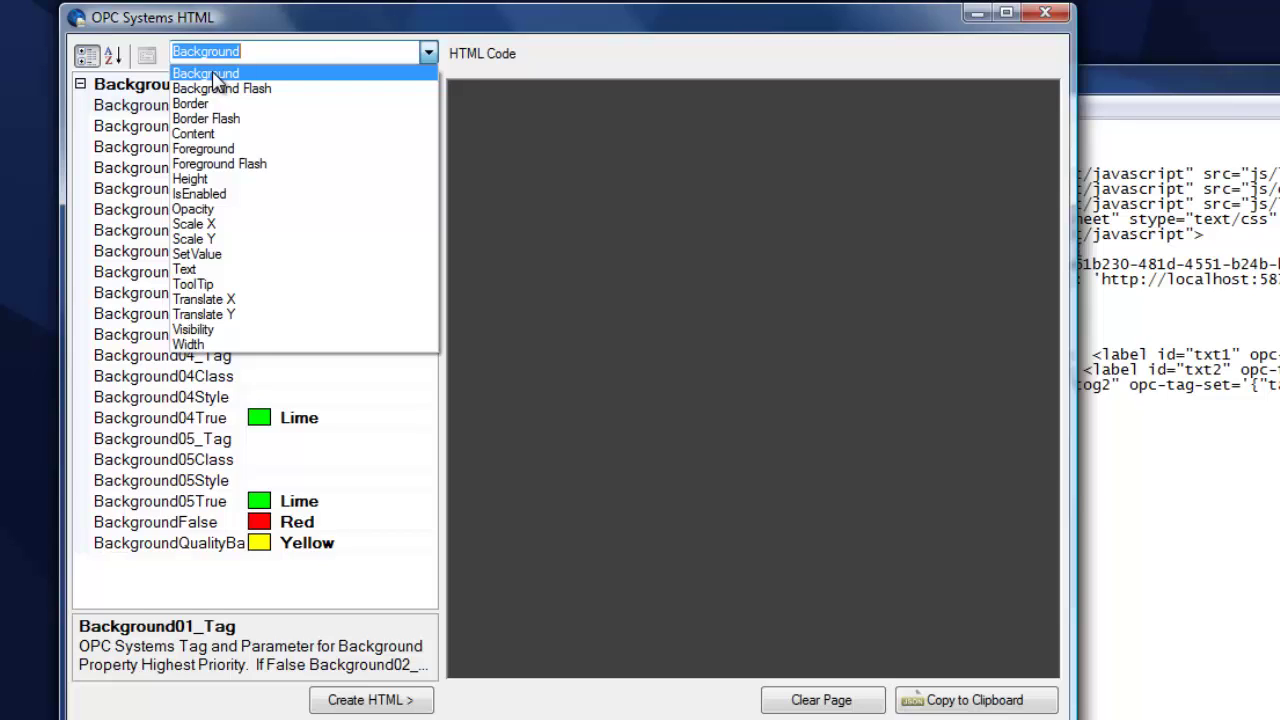
click(212, 75)
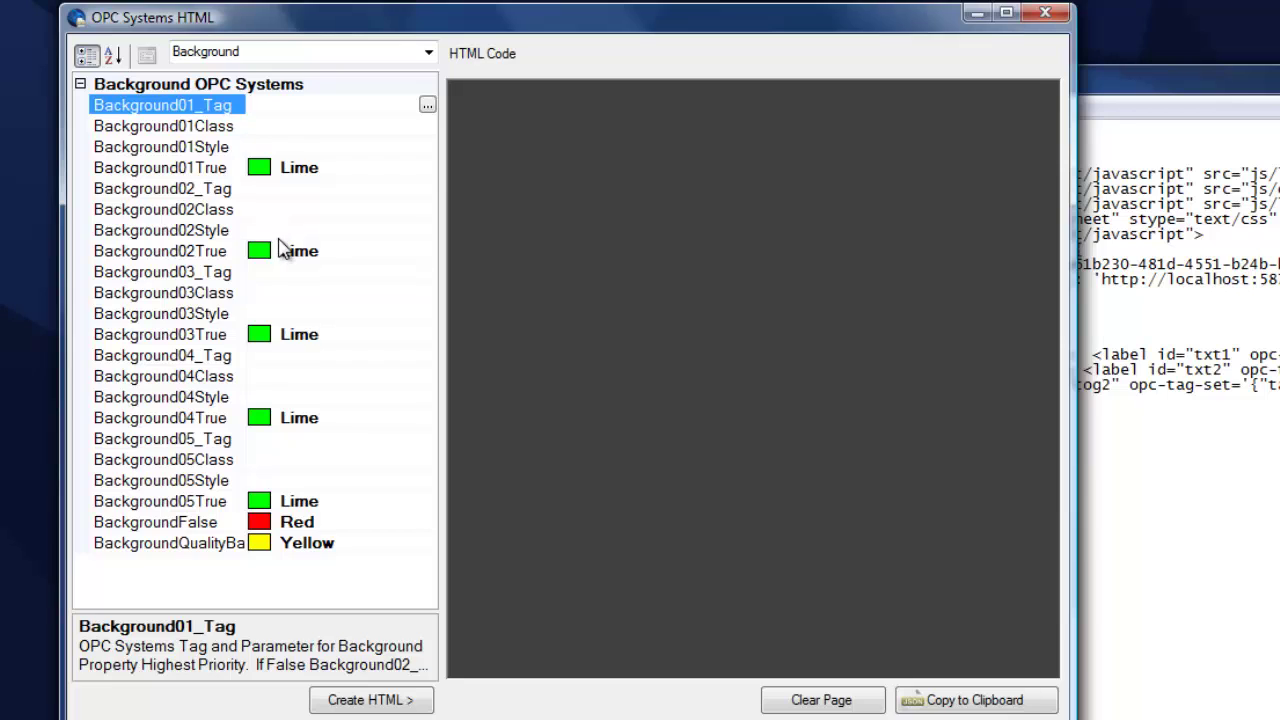
Step: Open the tag browser for Background01_Tag and set the network node to localhost
click(428, 106)
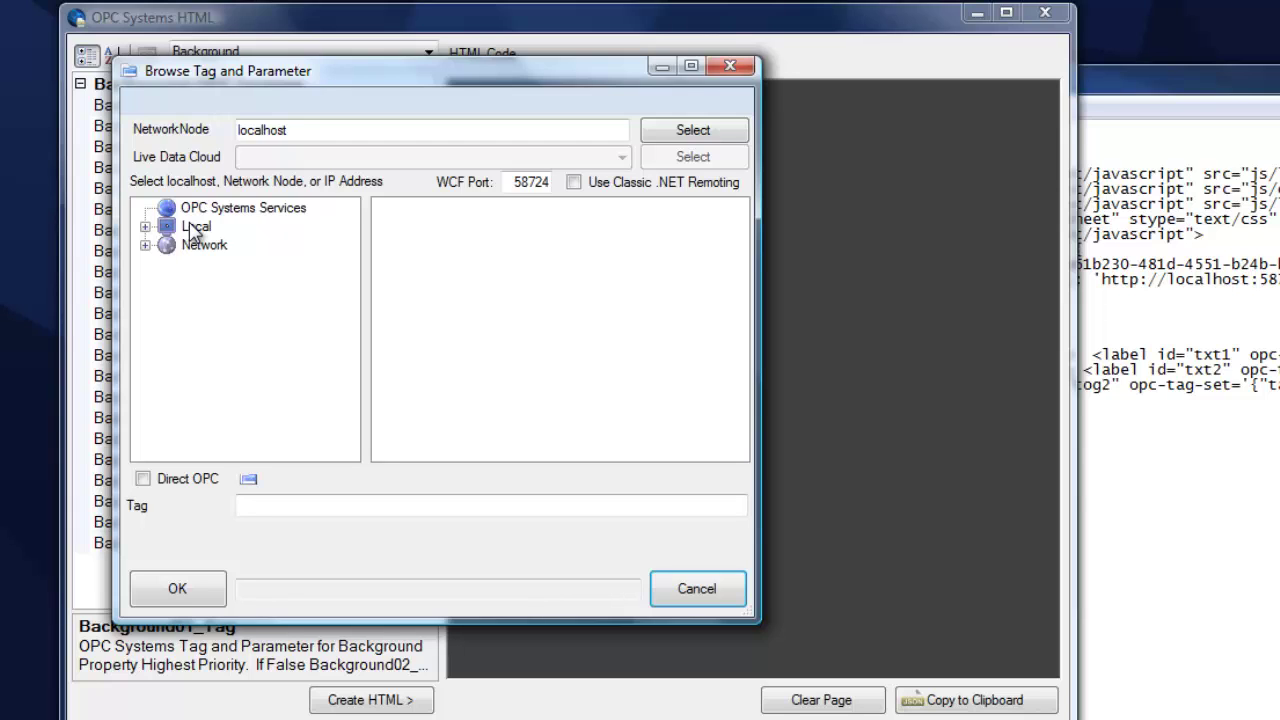
click(1177, 328)
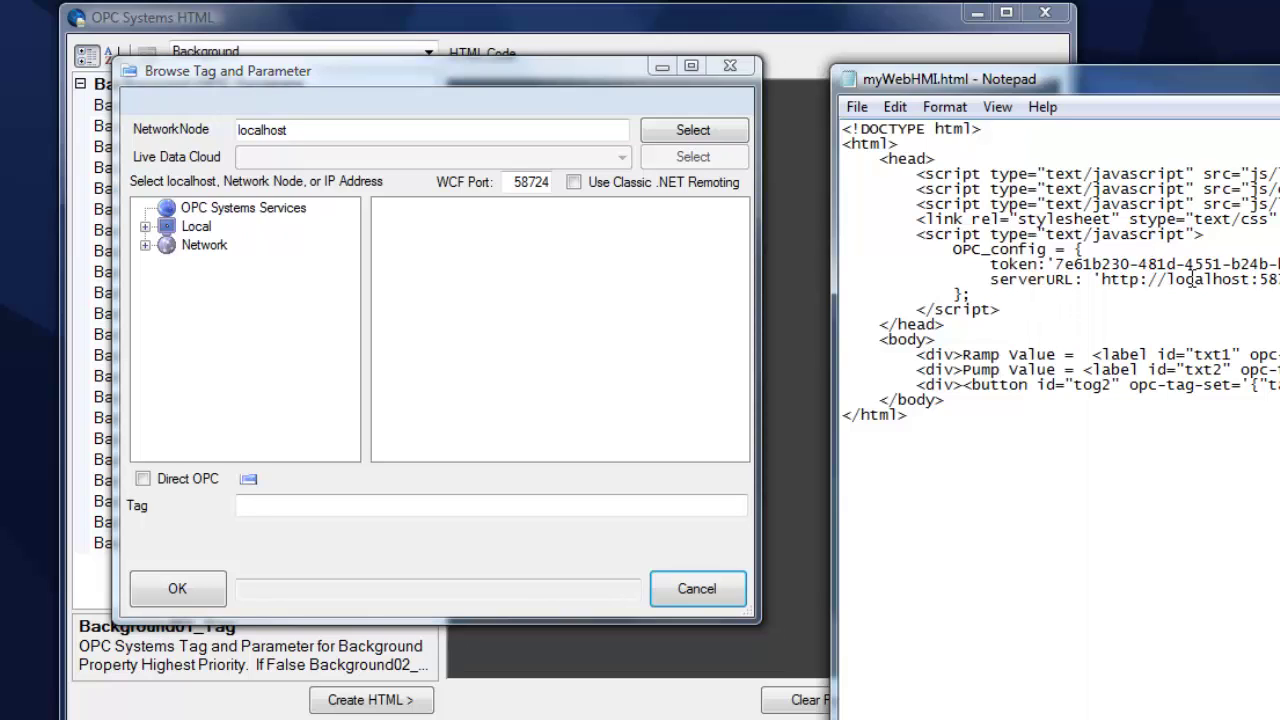
drag(1168, 281, 1256, 281)
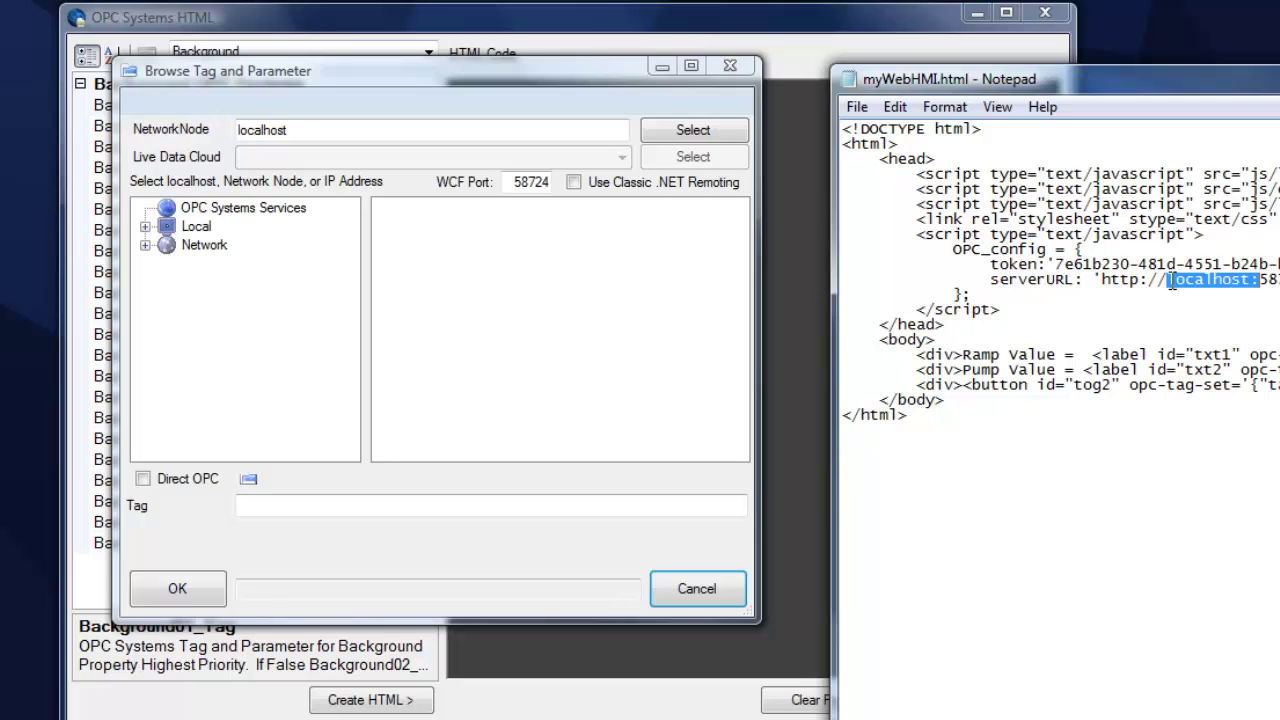
drag(1168, 281, 1250, 280)
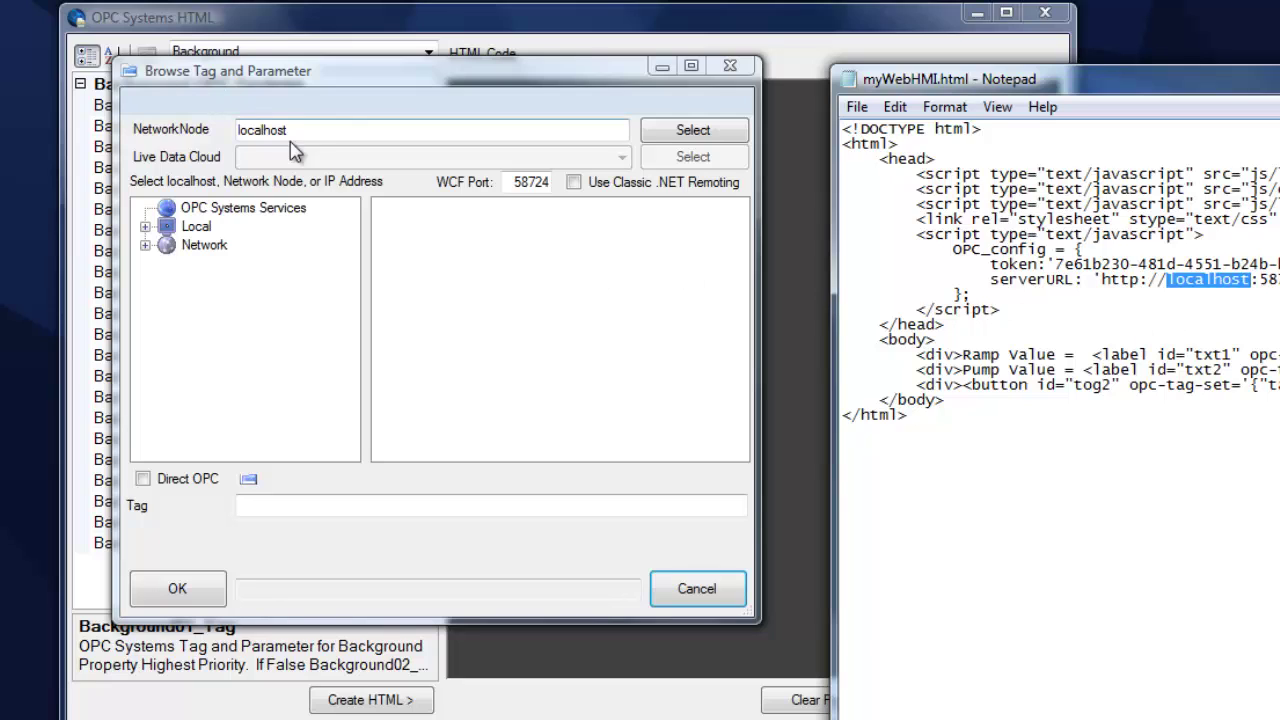
drag(287, 130, 239, 130)
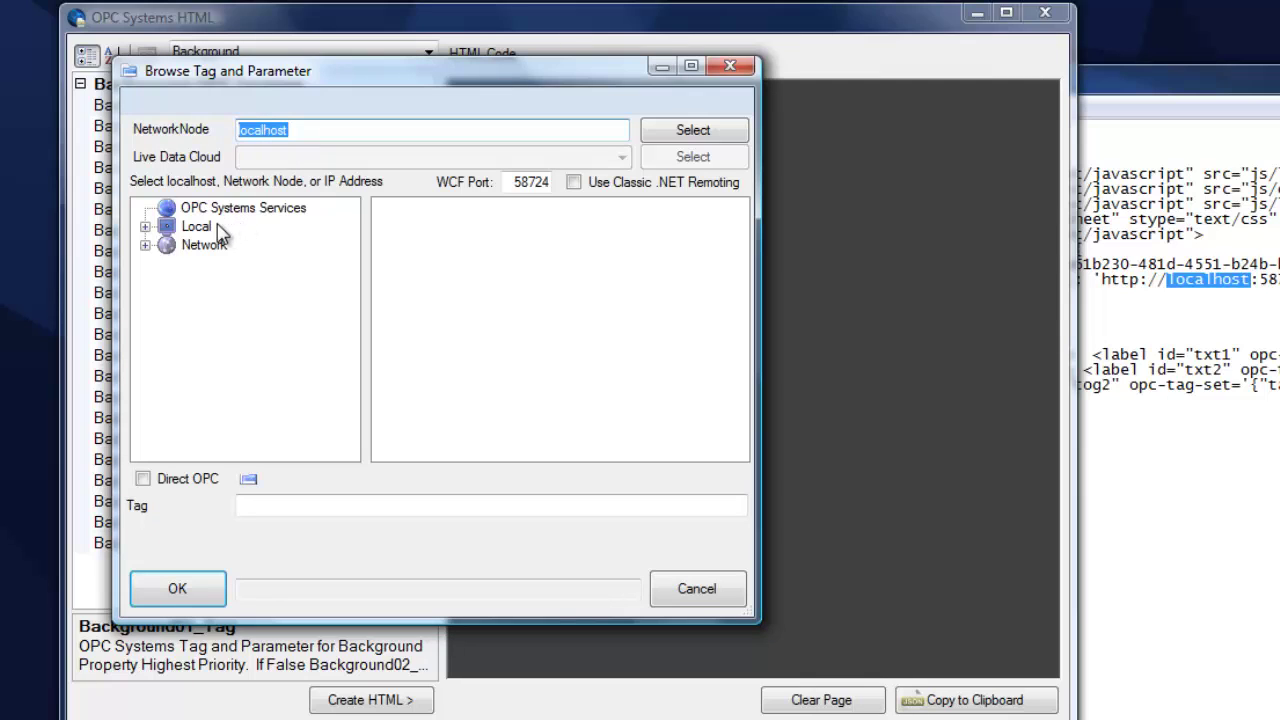
Step: Bind Background01_Tag to Pump.Value from the Local tag list
click(199, 226)
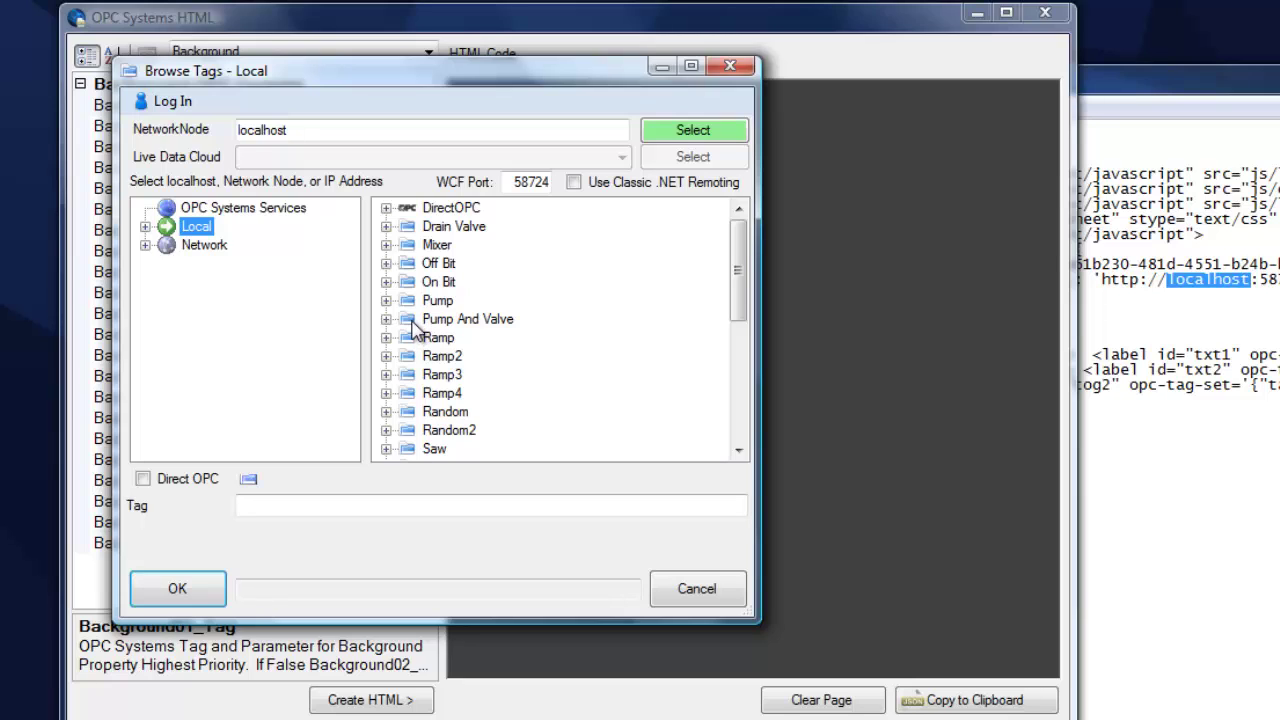
click(387, 300)
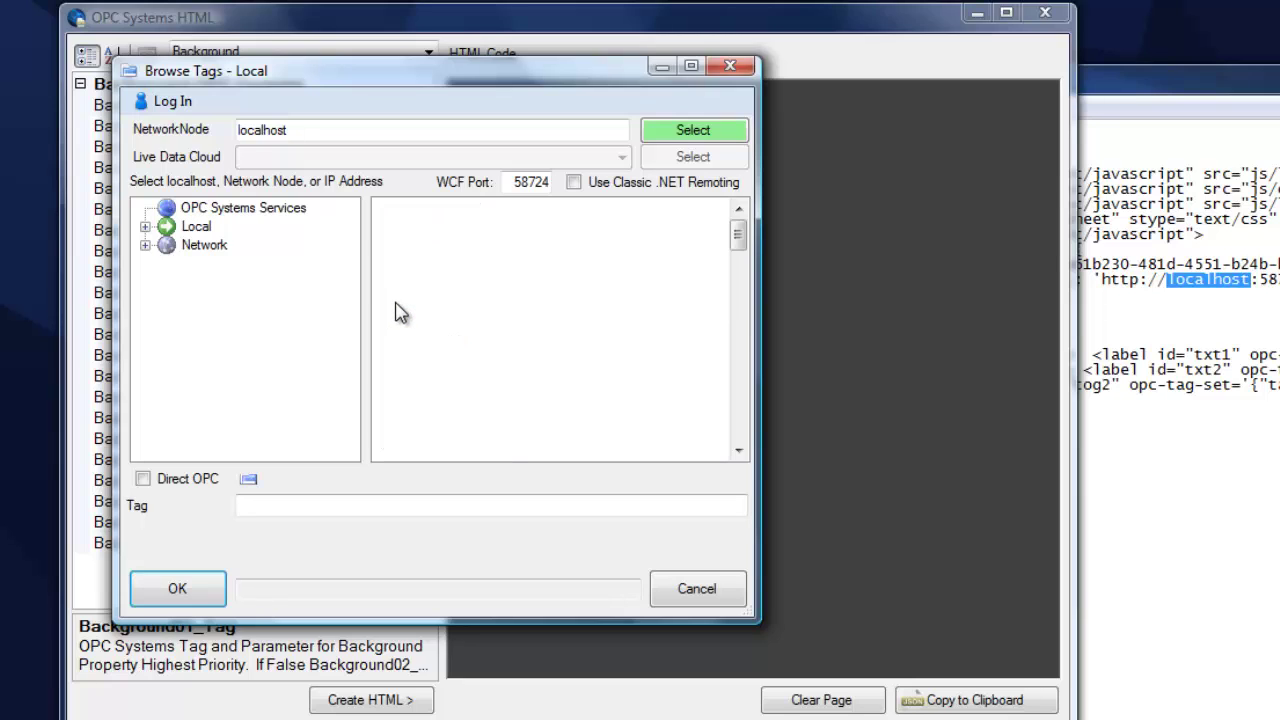
click(452, 319)
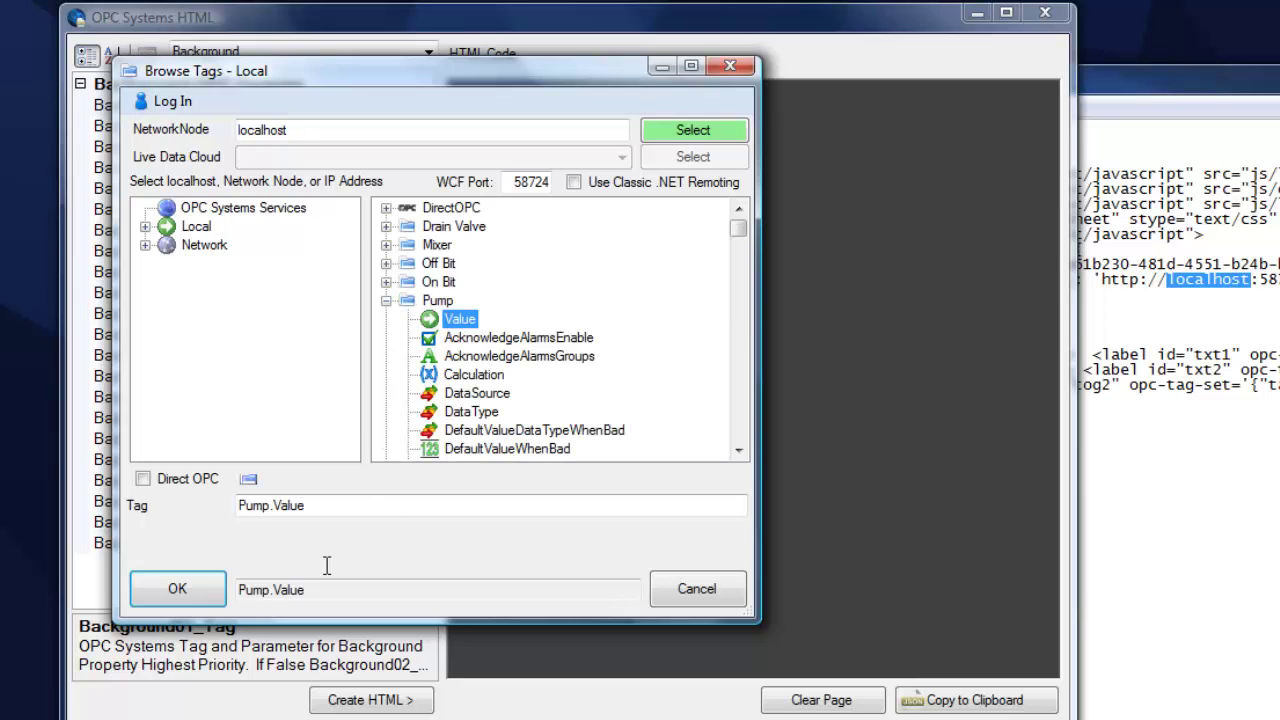
click(181, 588)
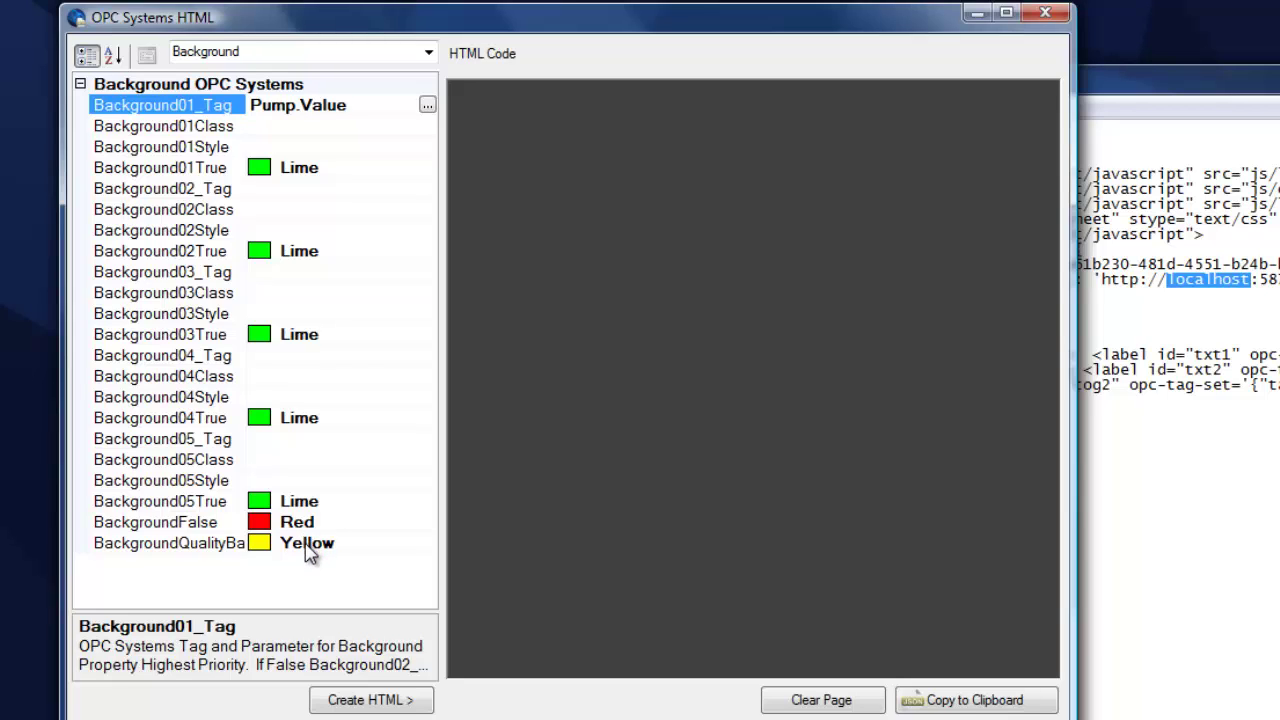
Step: Generate the opc-tag-bkg background code, paste it after id="tog2" in myWebHMI.html, and save
click(357, 698)
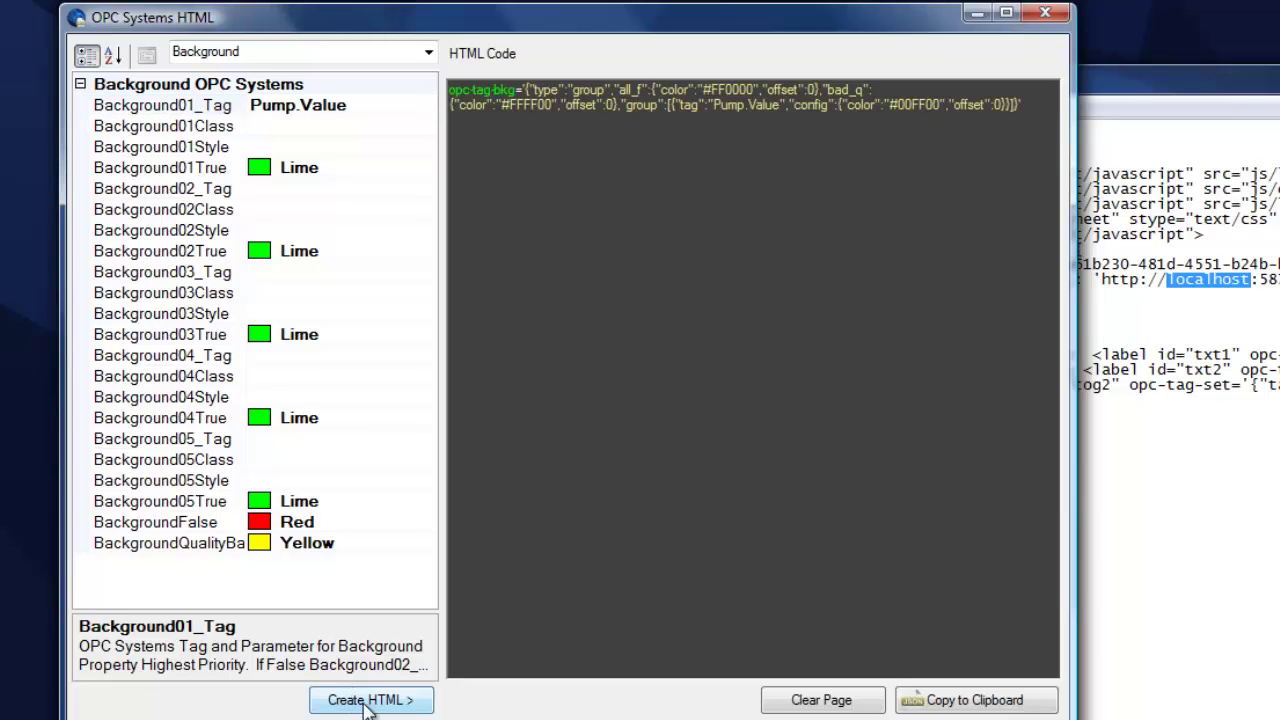
click(943, 705)
click(1167, 385)
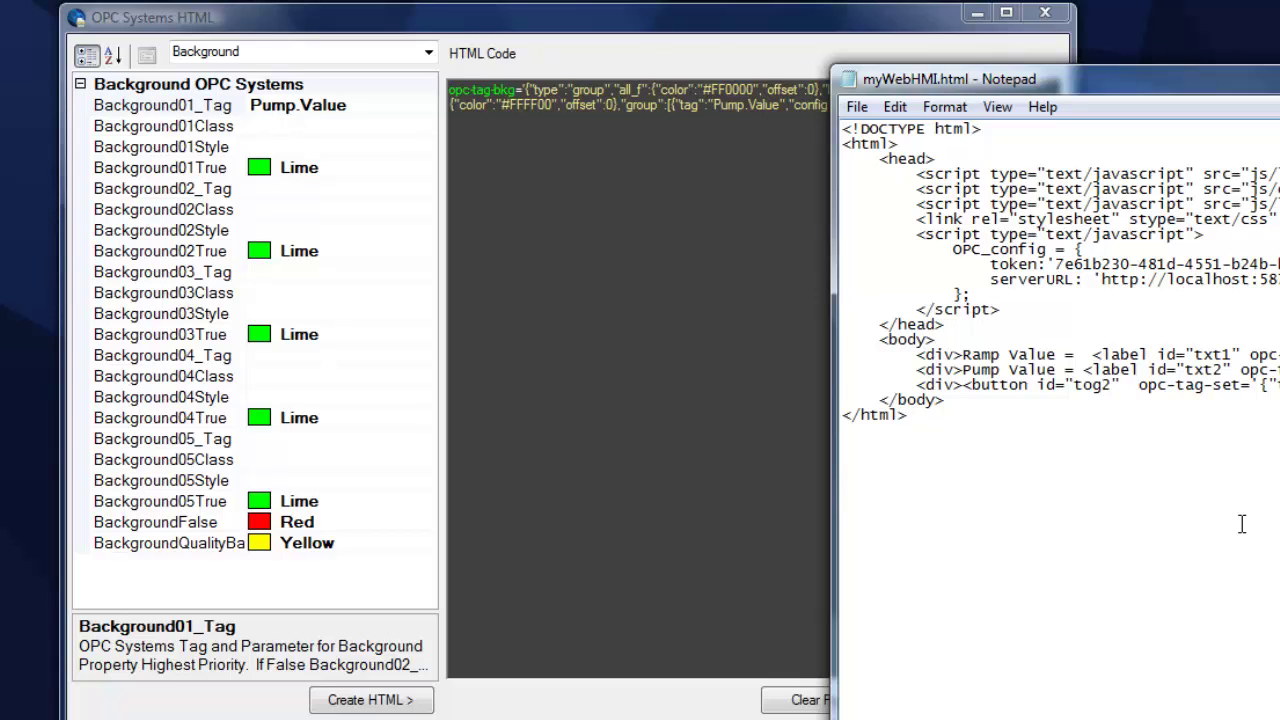
key(ctrl+v)
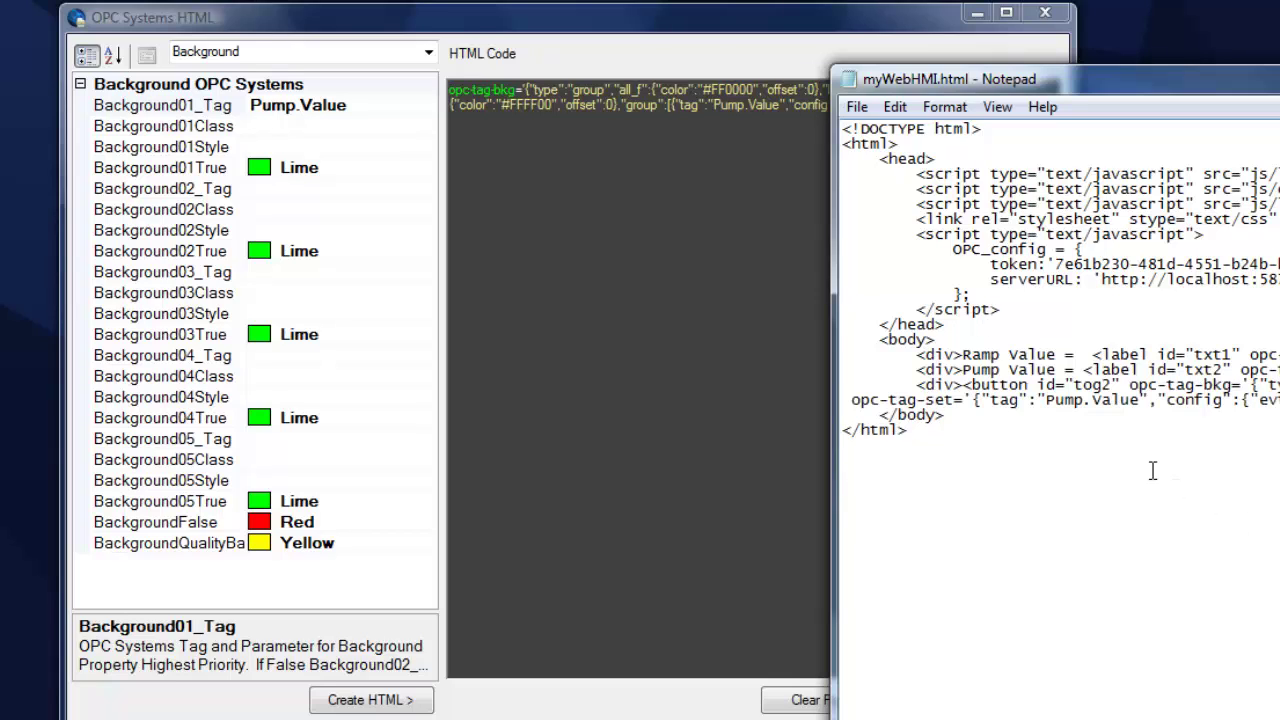
click(857, 107)
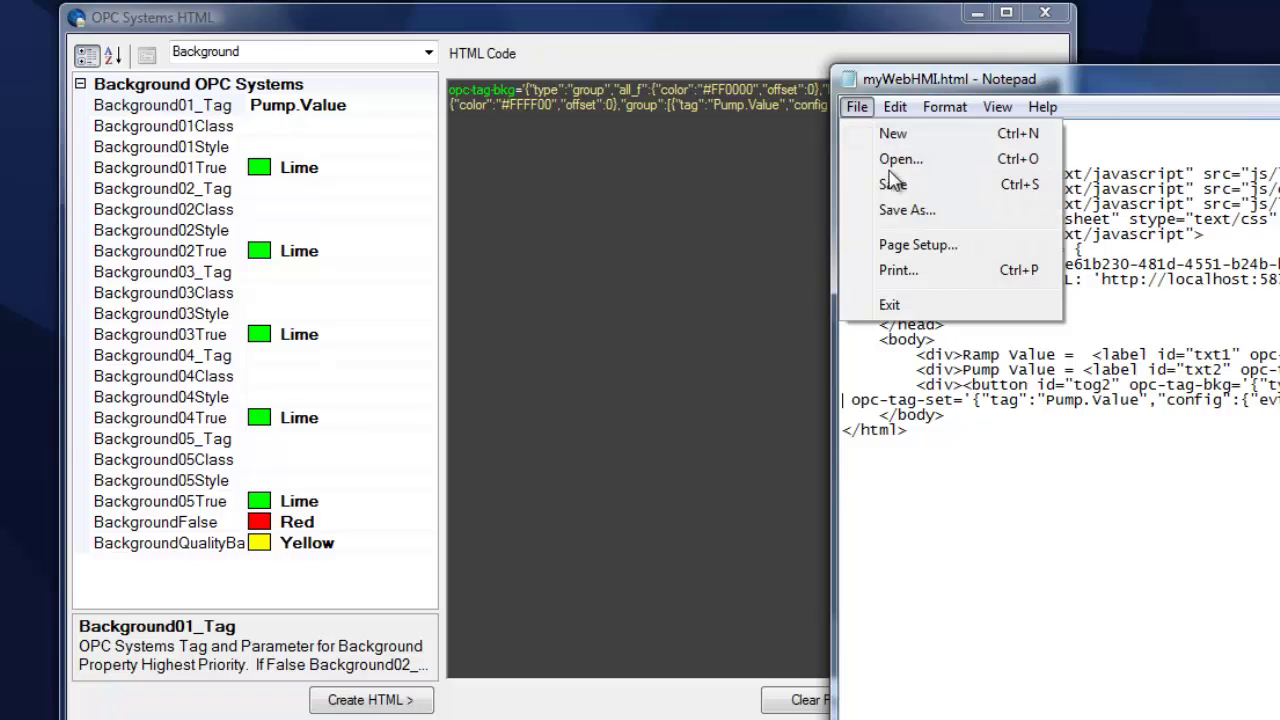
click(895, 183)
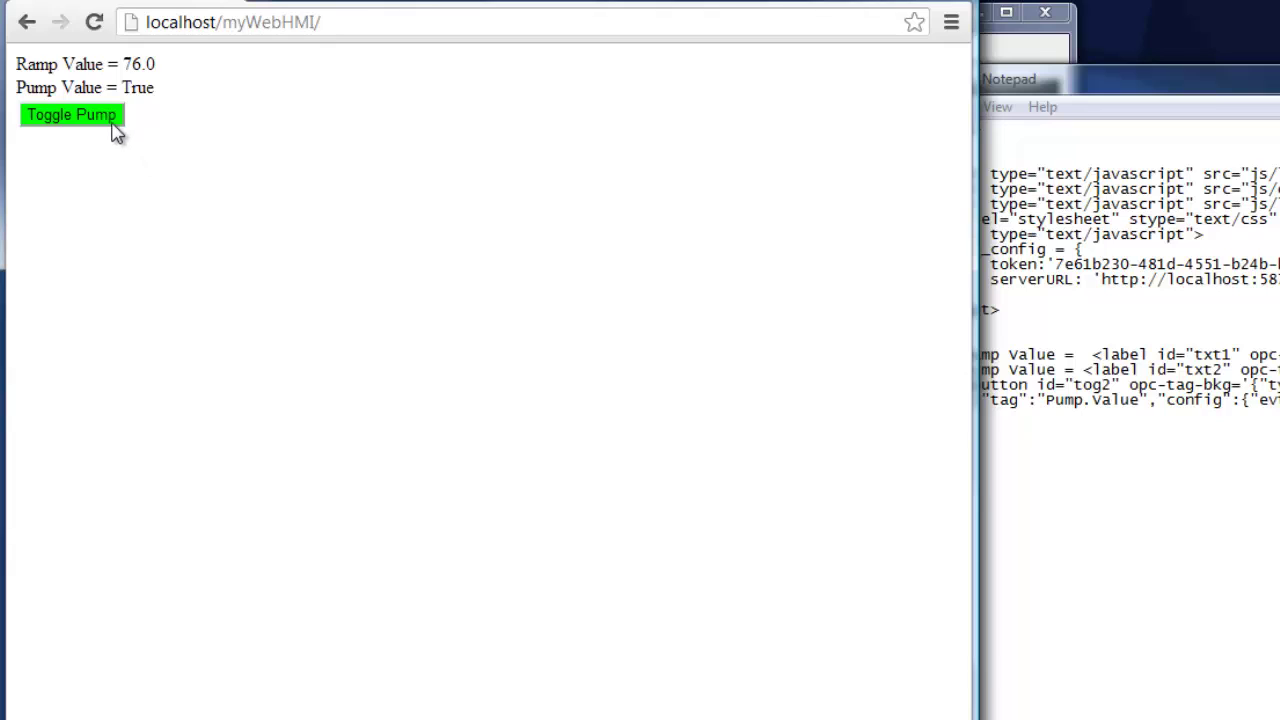
Step: Toggle the pump off then on, seeing Toggle Pump turn red at False and green at True
click(112, 124)
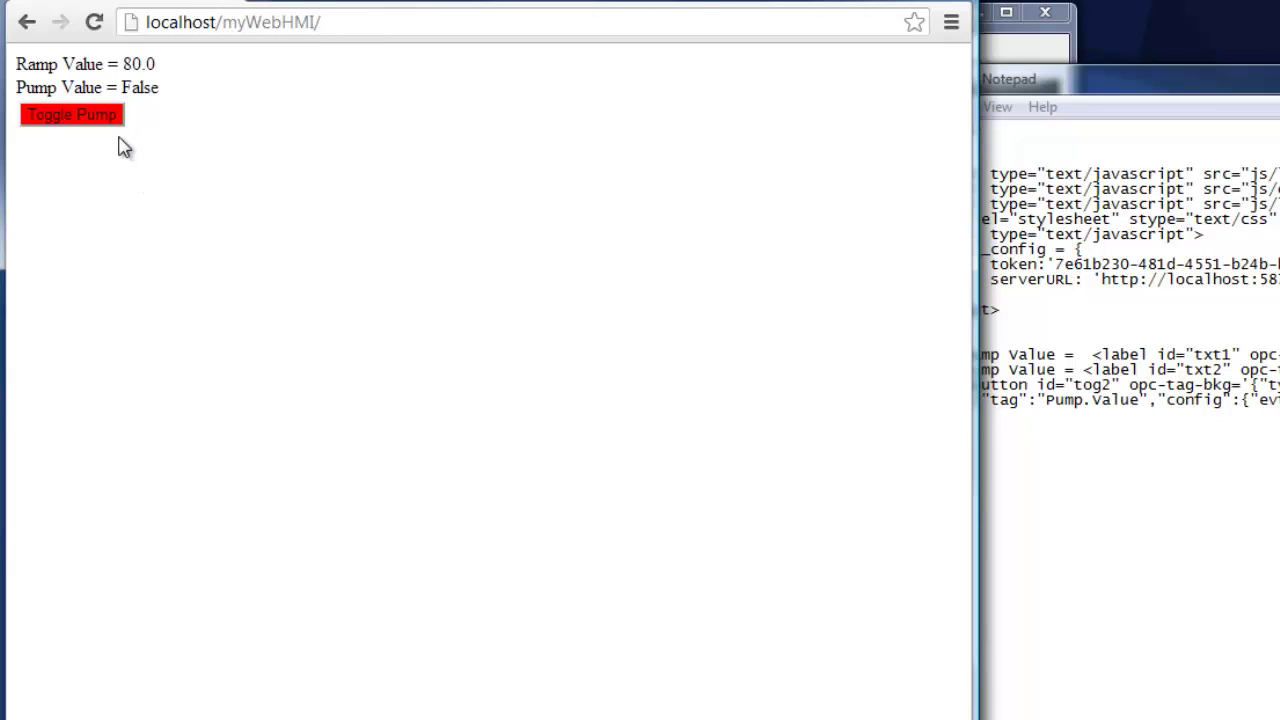
click(119, 129)
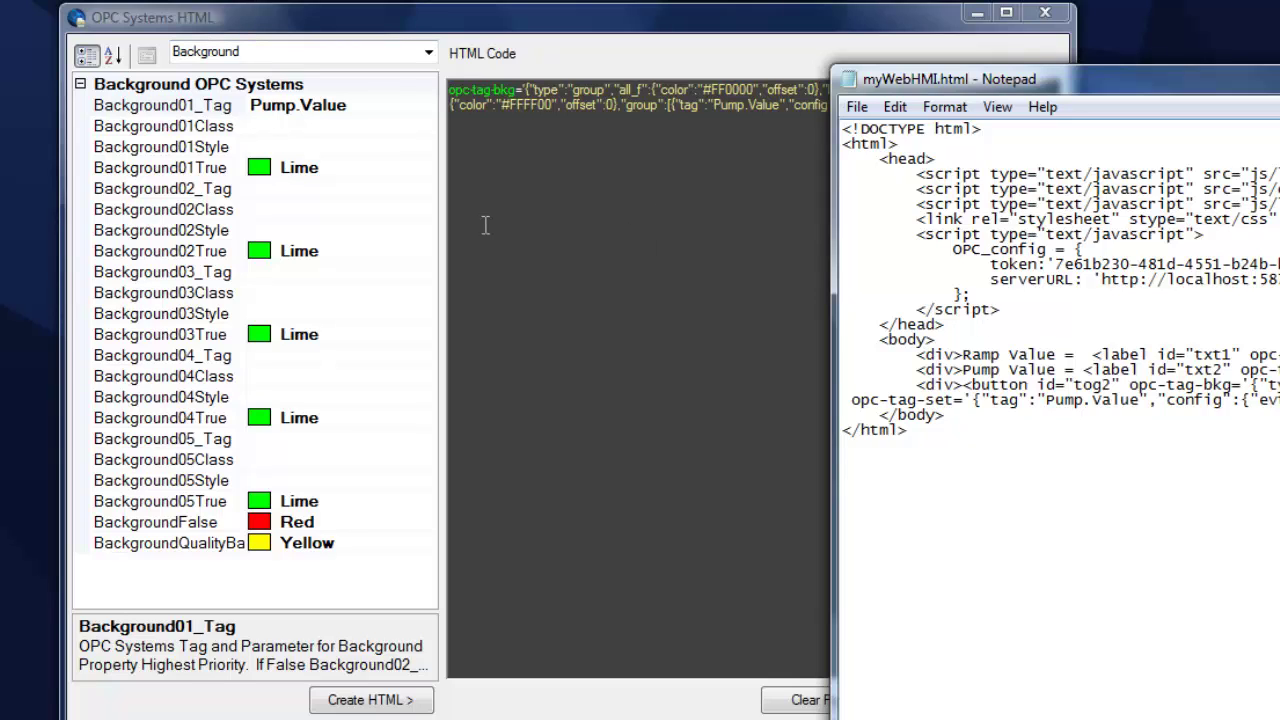
Step: Switch the wizard's property type from Background to SetValue
click(427, 51)
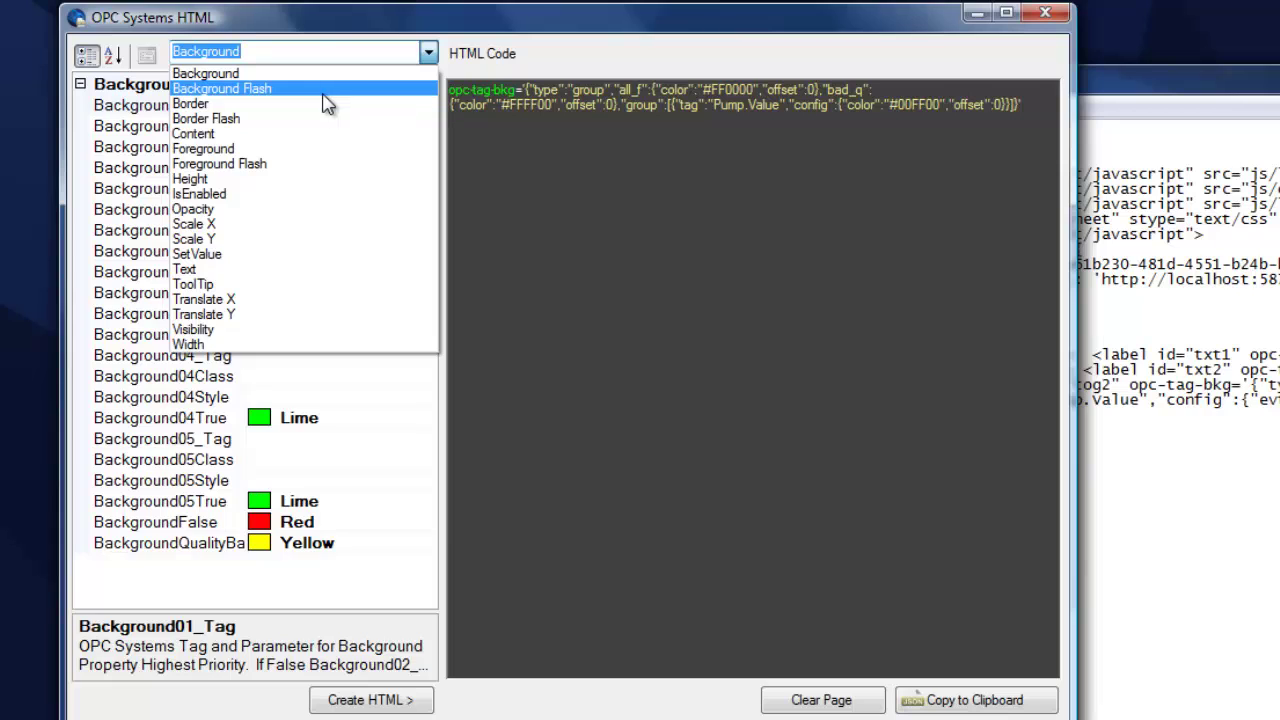
click(220, 255)
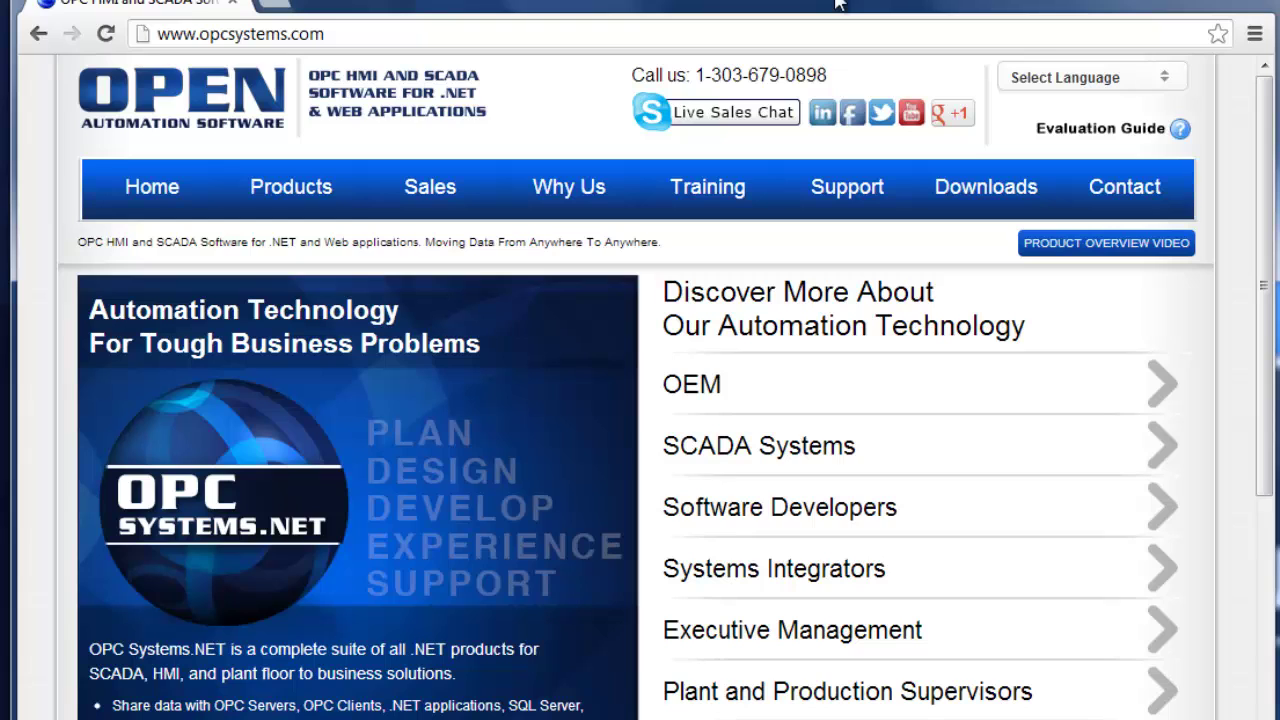
click(1135, 196)
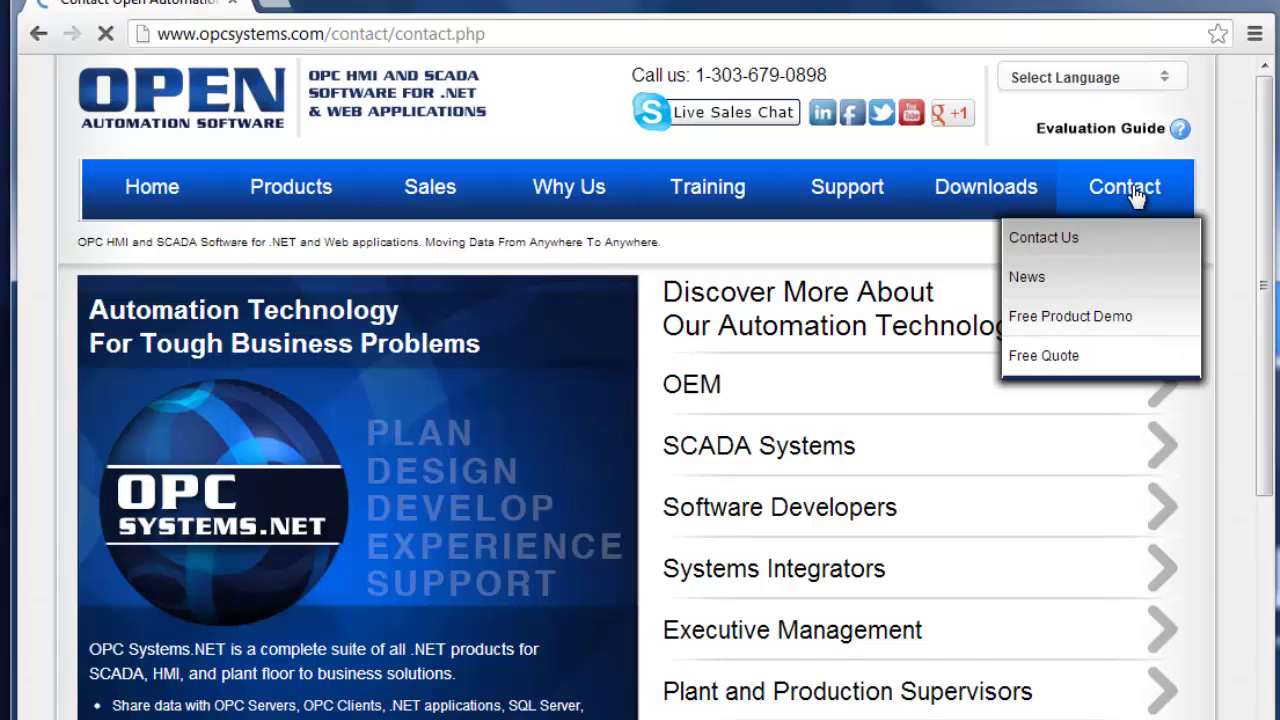